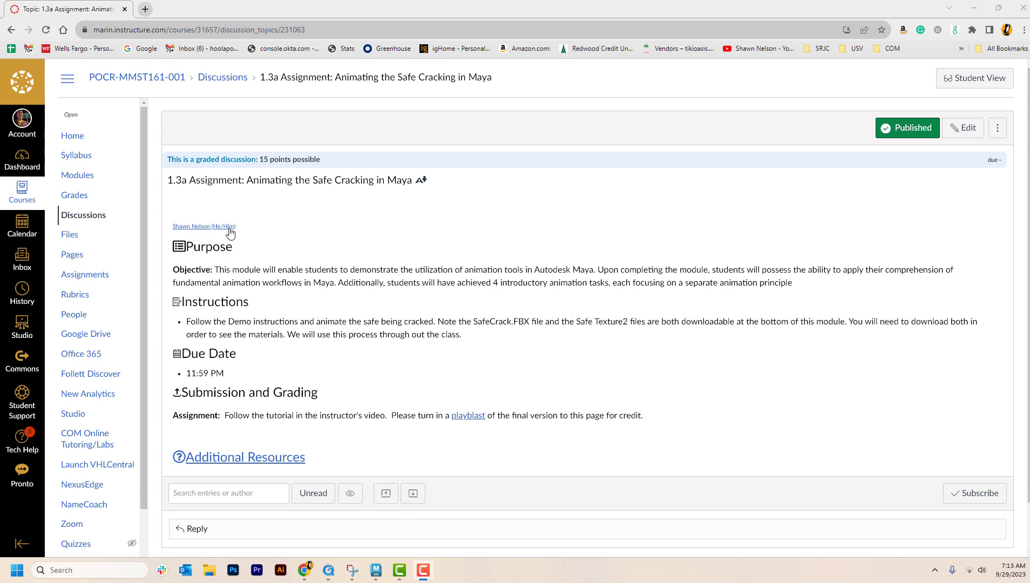
# Step: Go to the course Modules page and open the SafeCrack (1).fbx file page
pyautogui.scroll(-1, 318, 268)
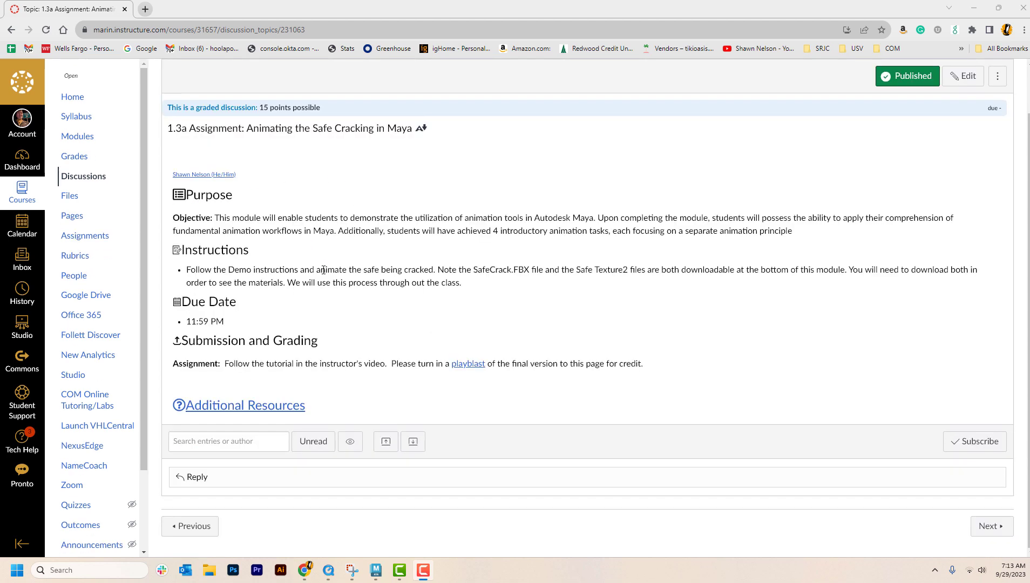
pyautogui.scroll(1, 324, 266)
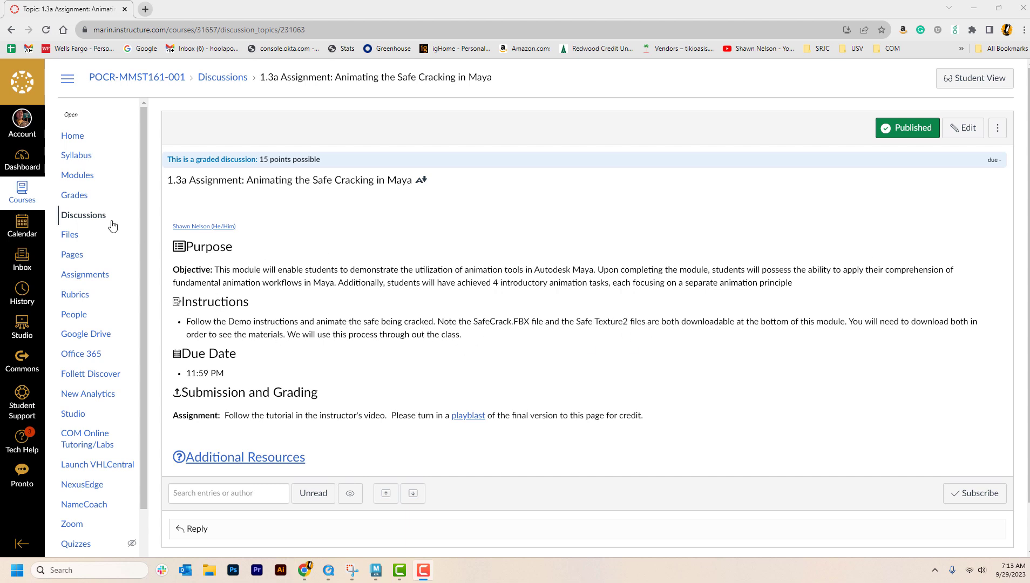
pyautogui.click(80, 180)
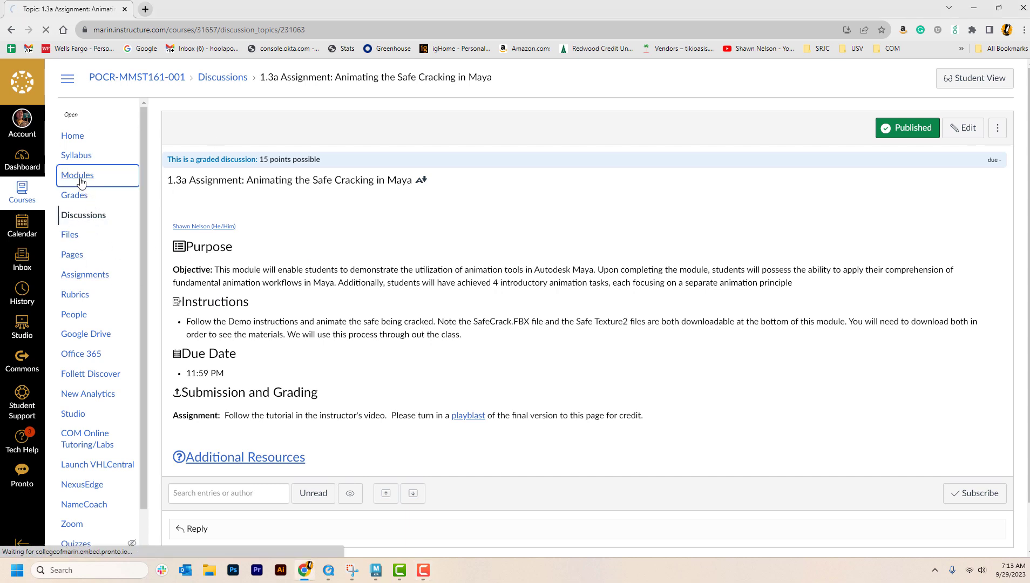
pyautogui.scroll(-4, 476, 394)
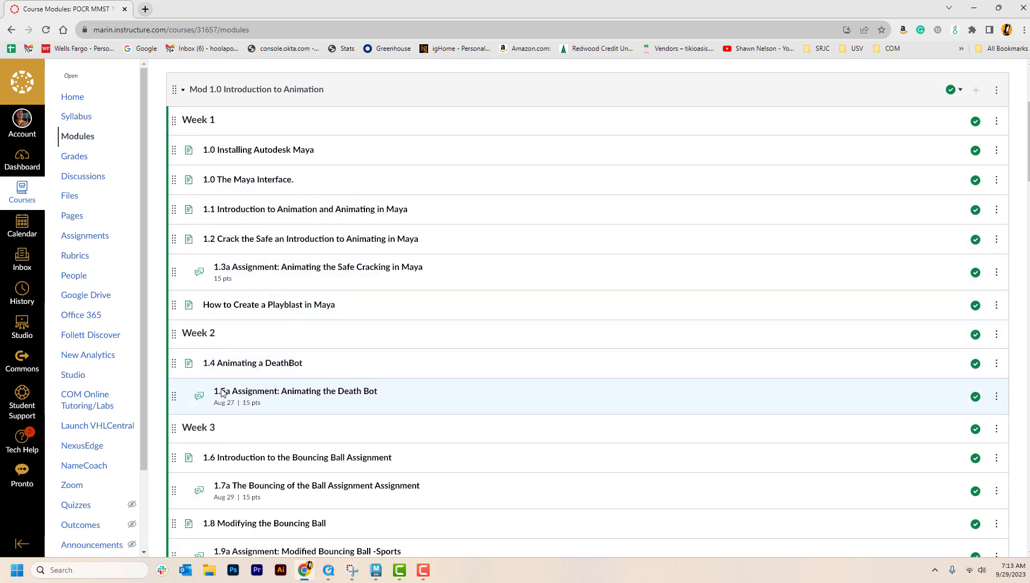
pyautogui.scroll(-6, 490, 391)
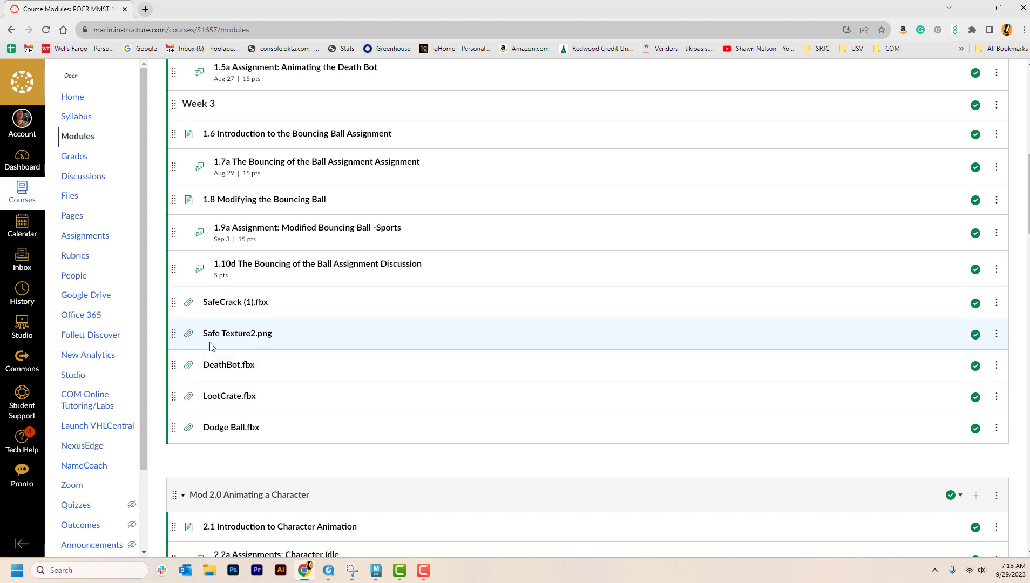
pyautogui.click(236, 303)
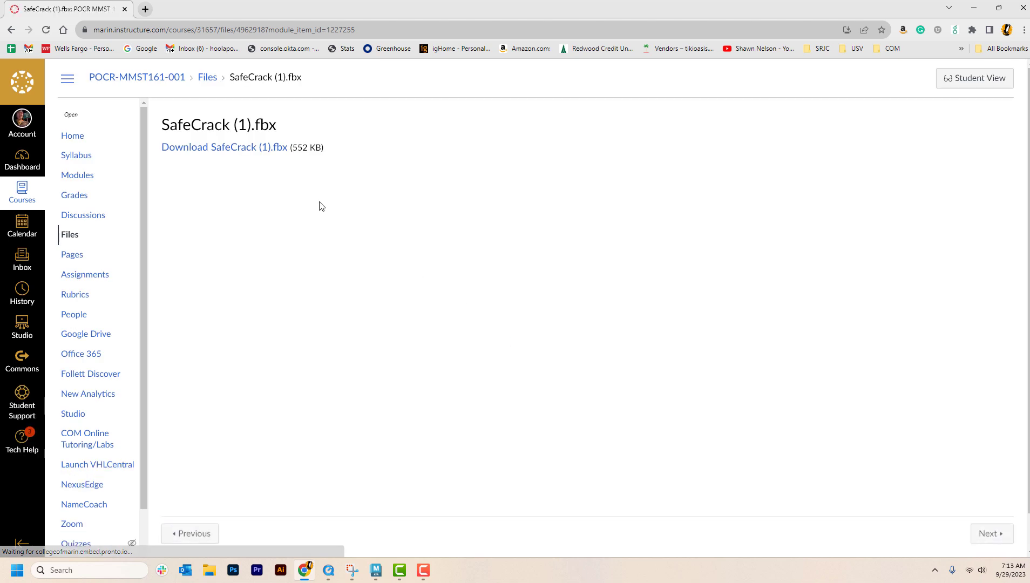
# Step: Download SafeCrack (1).fbx and copy it to the Desktop, replacing the older copy
pyautogui.click(249, 154)
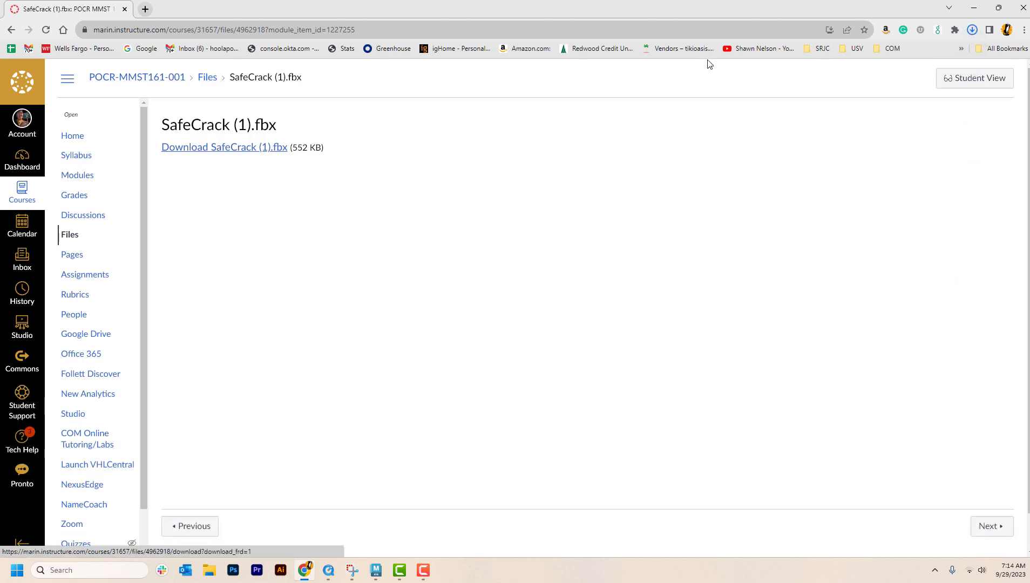
pyautogui.click(973, 29)
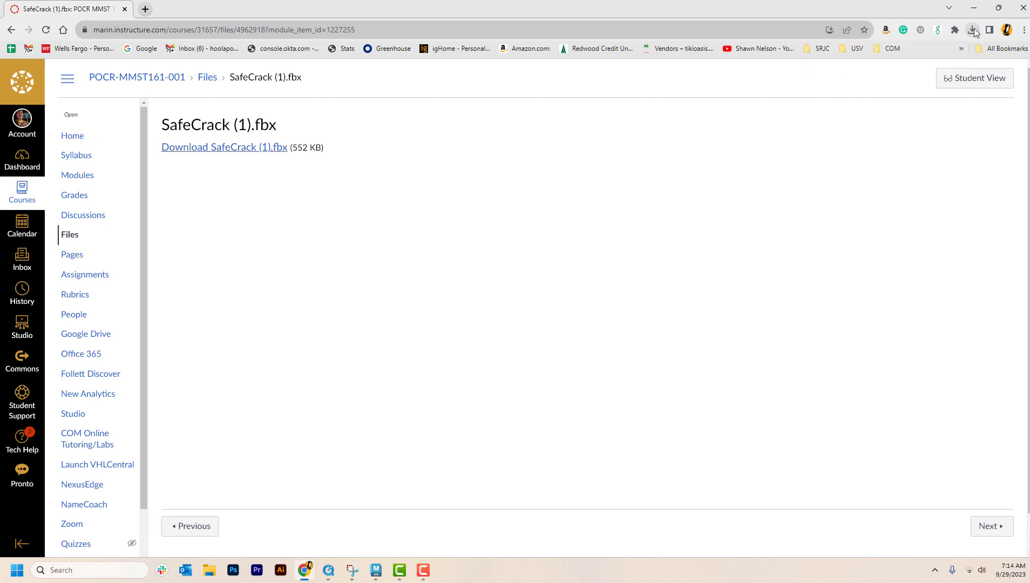
pyautogui.click(972, 30)
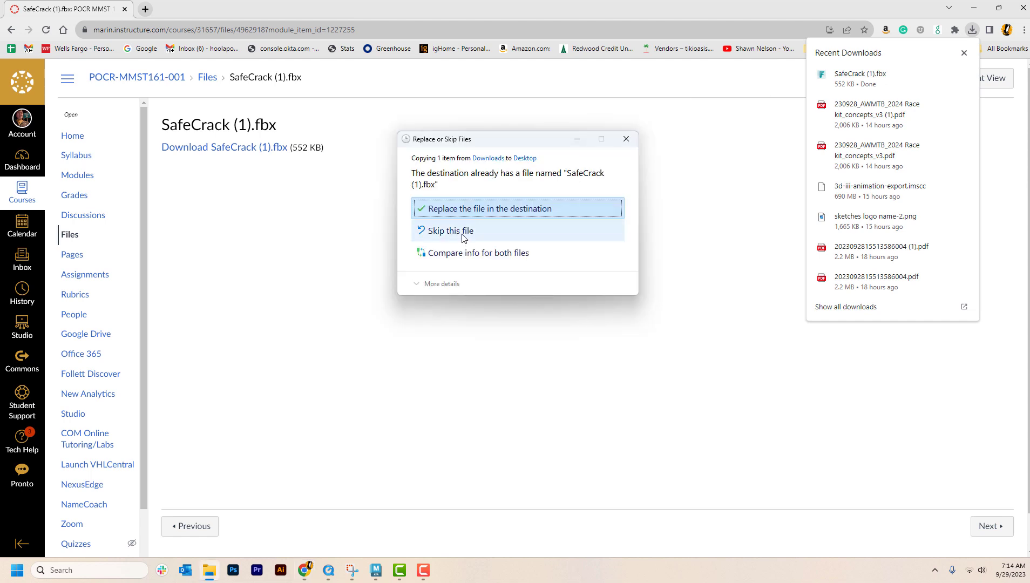
pyautogui.click(481, 209)
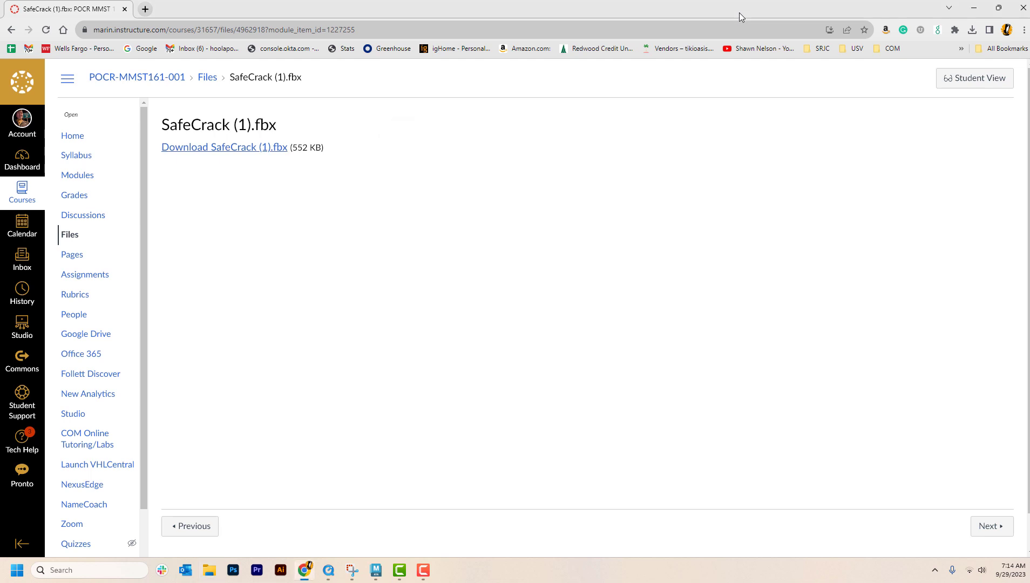
# Step: Shrink the browser and rearrange the desktop icons to make room beside the FBX
pyautogui.moveTo(736, 16); pyautogui.dragTo(553, 46)
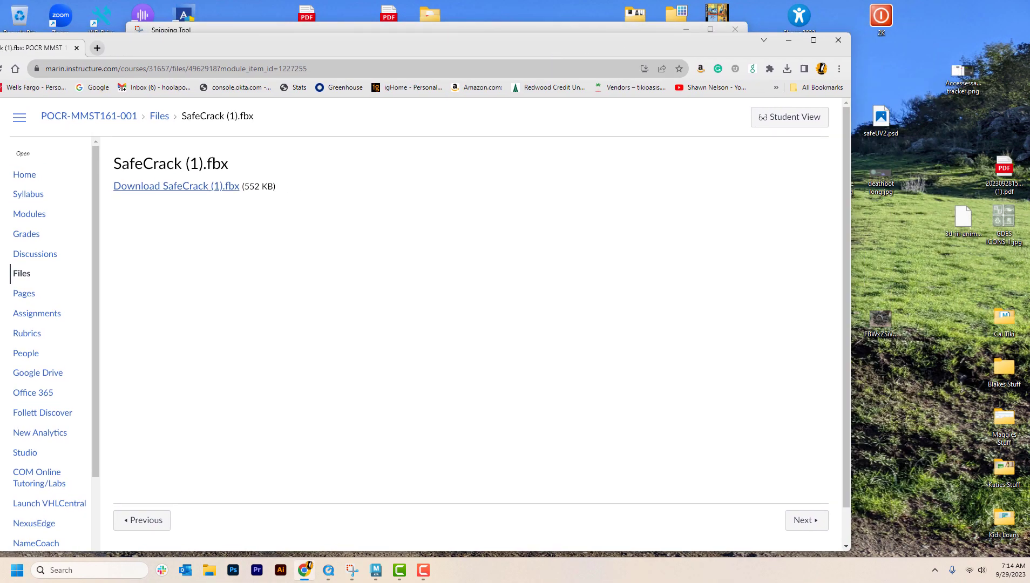
pyautogui.moveTo(881, 321); pyautogui.dragTo(962, 120)
pyautogui.moveTo(948, 313); pyautogui.dragTo(908, 312)
# Step: Create a desktop folder named SafeCrack, move SafeCrack (1).fbx into it, and restore the browser
pyautogui.rightClick(895, 283)
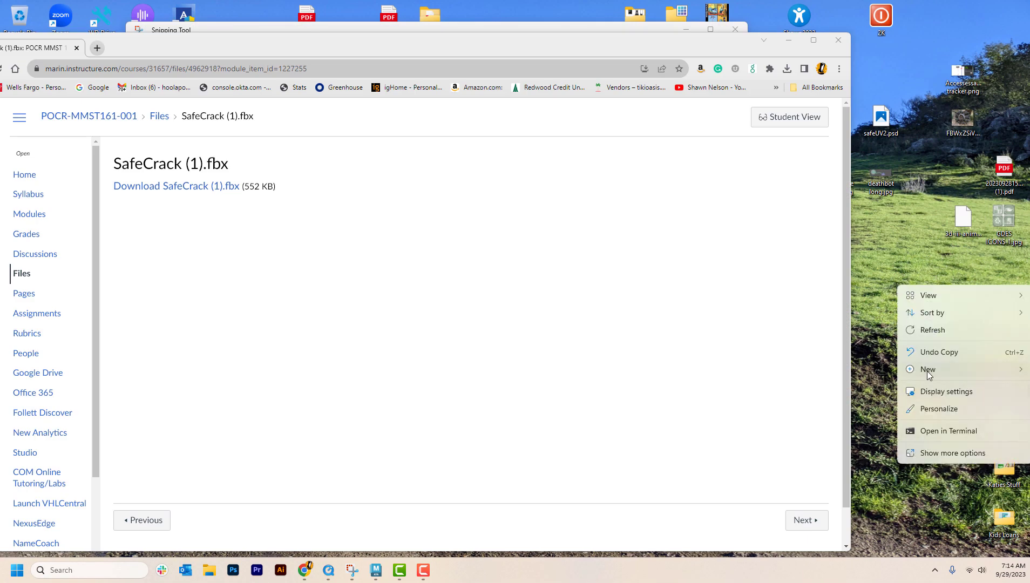
pyautogui.moveTo(930, 373)
pyautogui.click(803, 164)
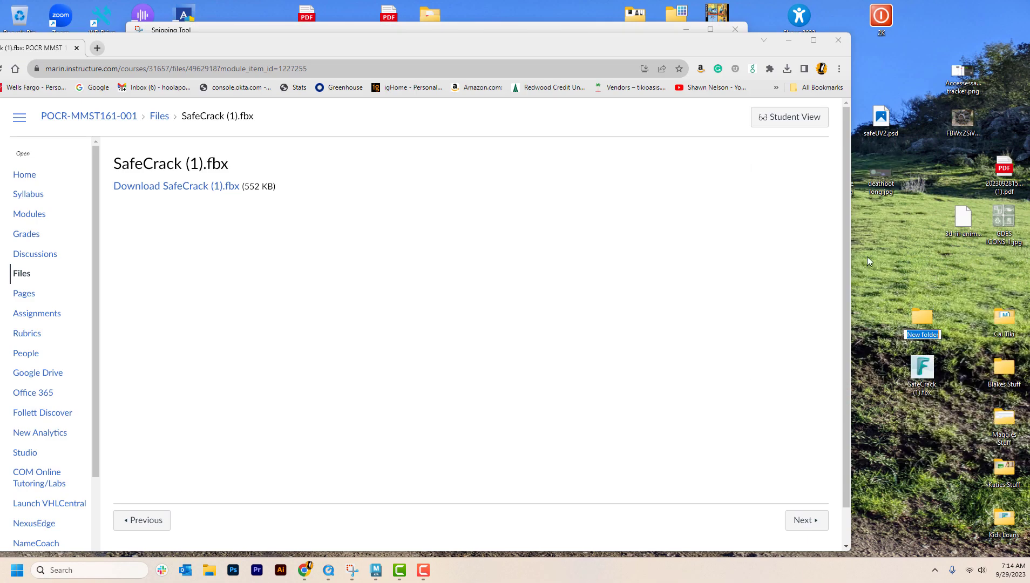
pyautogui.write('SafeCra')
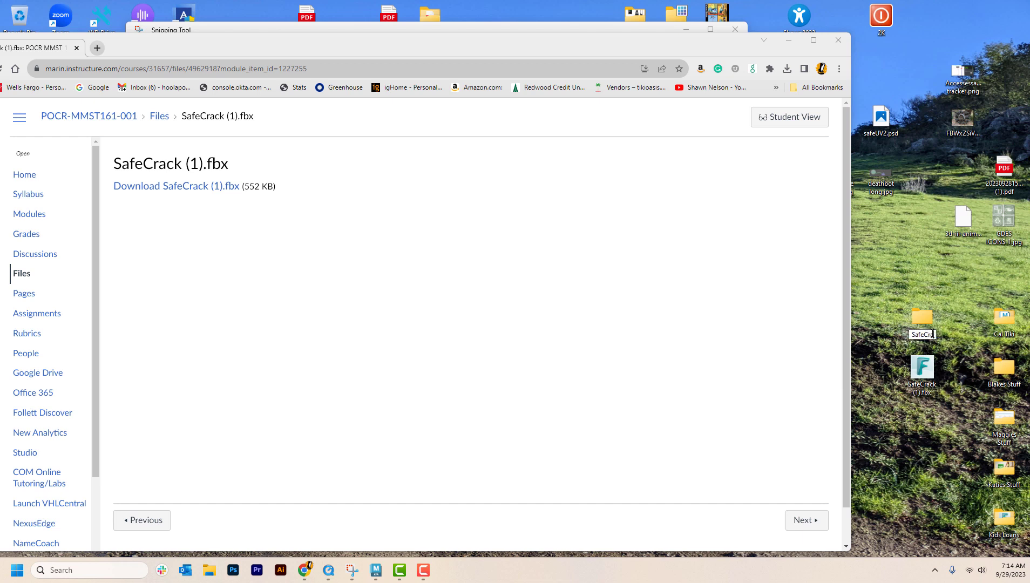
pyautogui.write('ck')
pyautogui.click(875, 390)
pyautogui.moveTo(916, 373); pyautogui.dragTo(923, 322)
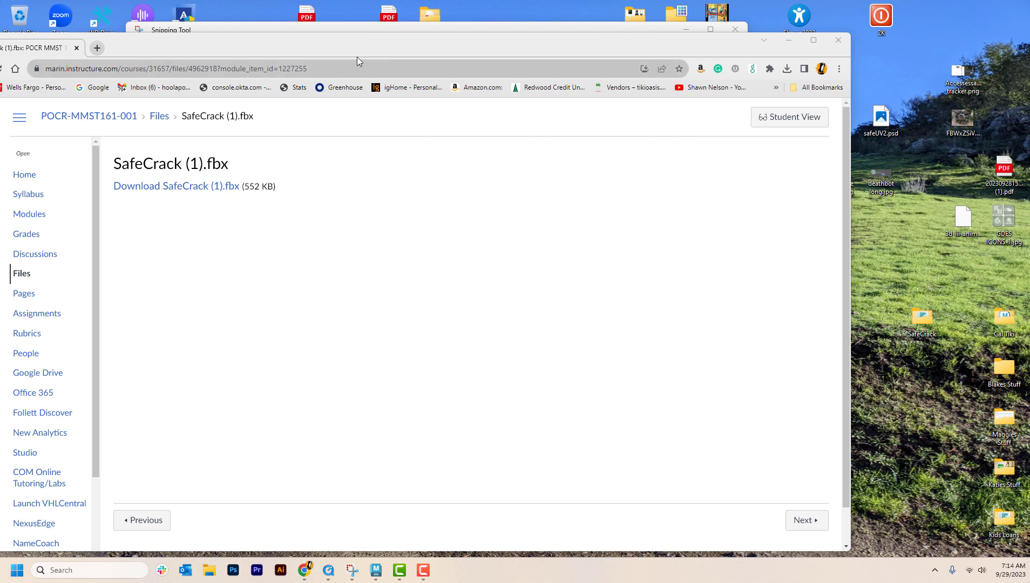
pyautogui.moveTo(361, 53); pyautogui.dragTo(485, 1)
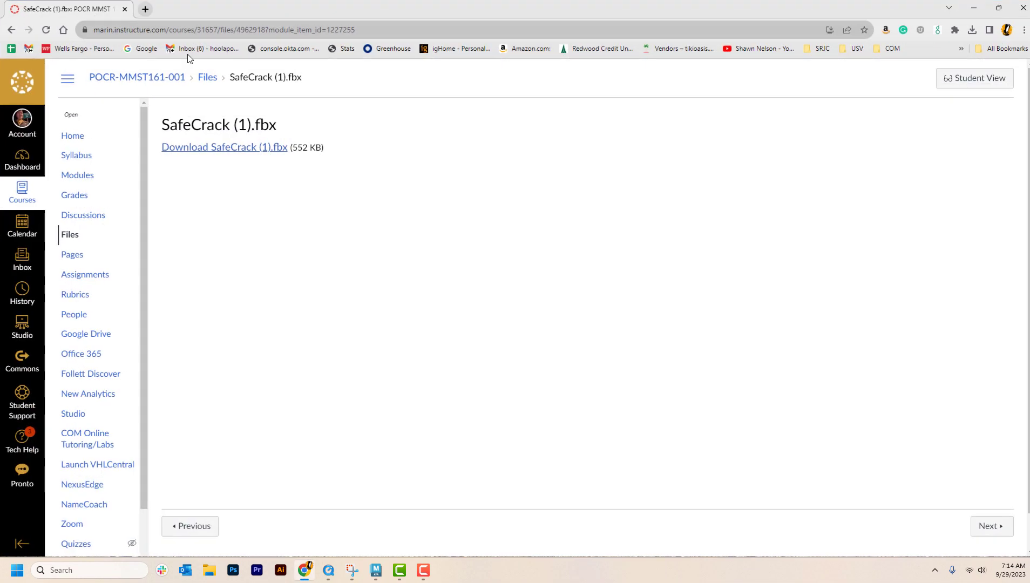
# Step: Return to Modules and open the Safe Texture2.png file page to download it
pyautogui.click(11, 30)
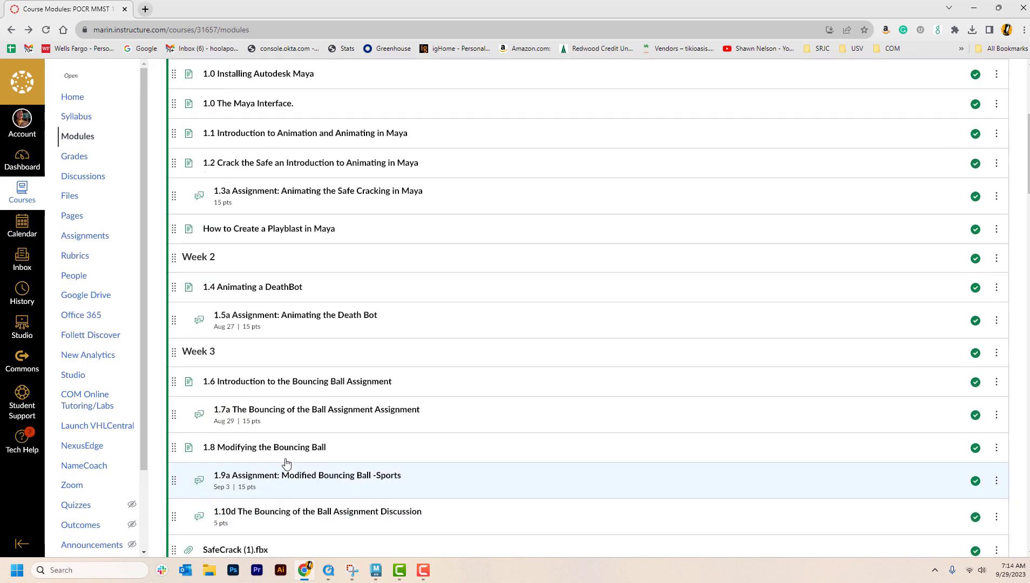
pyautogui.scroll(-5, 303, 453)
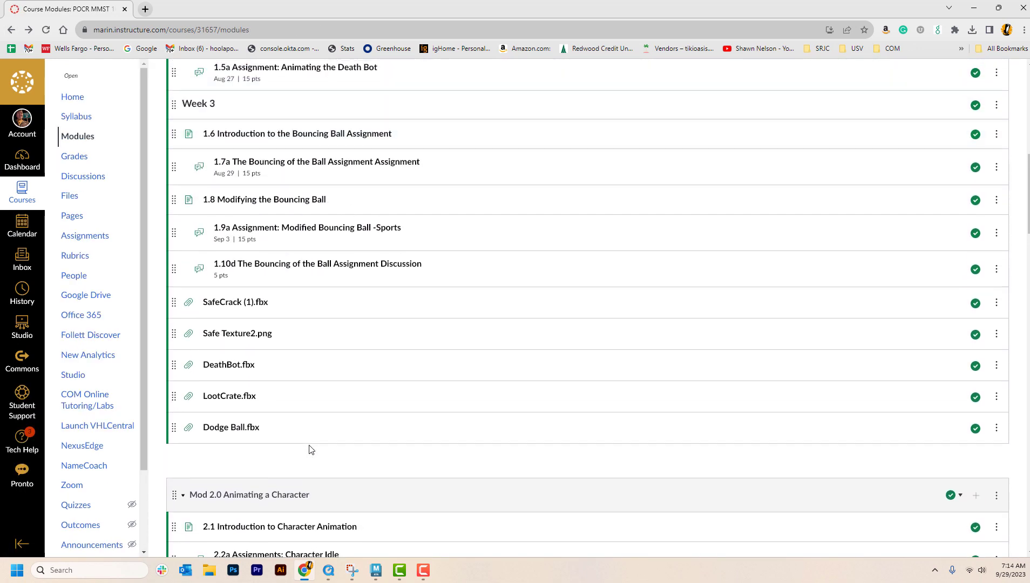
pyautogui.click(241, 334)
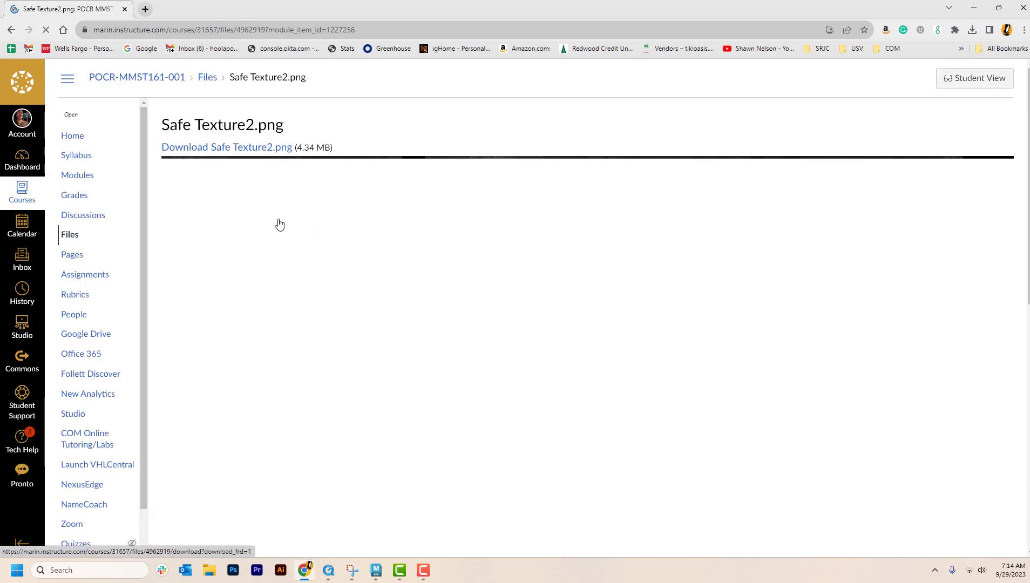
pyautogui.scroll(-3, 548, 283)
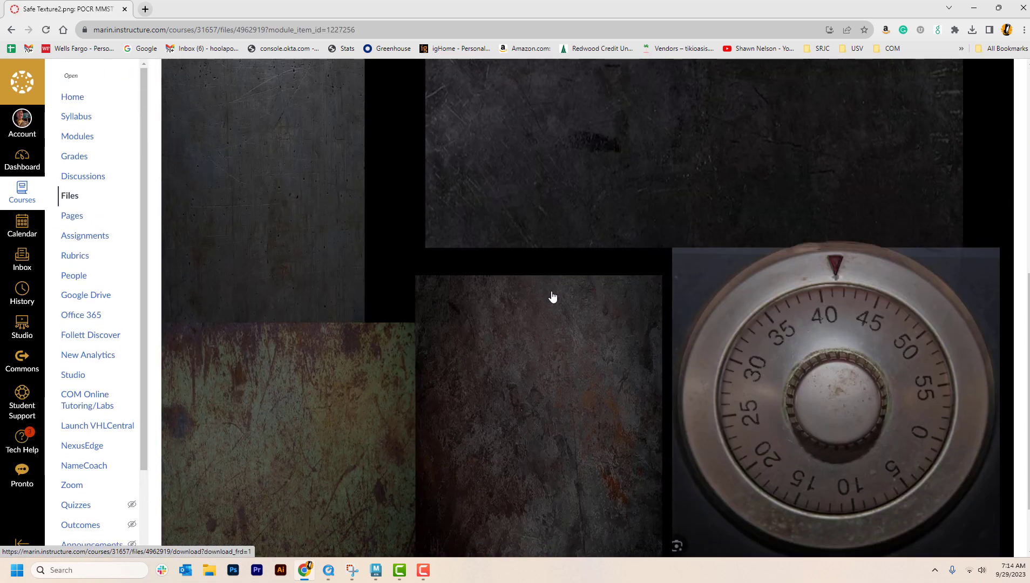
pyautogui.scroll(5, 982, 119)
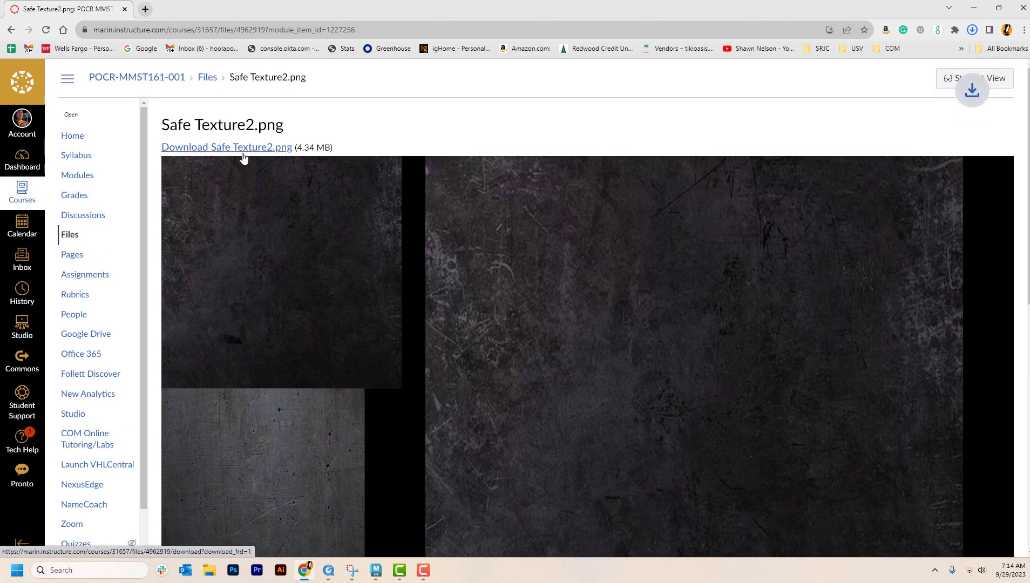
# Step: Drag the downloaded Safe Texture2.png from recent downloads into the SafeCrack folder
pyautogui.moveTo(837, 11); pyautogui.dragTo(662, 22)
pyautogui.click(803, 48)
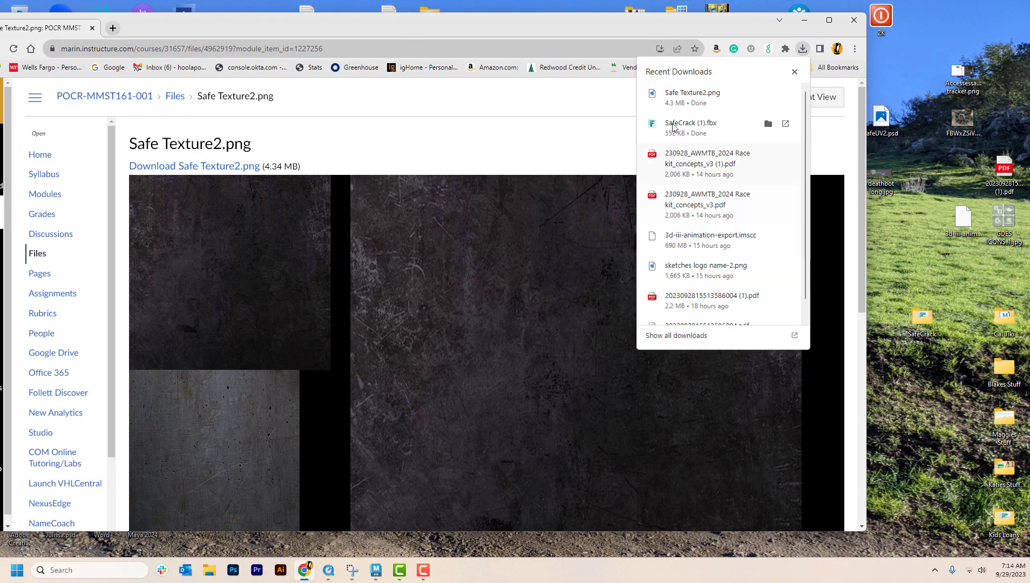
pyautogui.moveTo(695, 97); pyautogui.dragTo(922, 316)
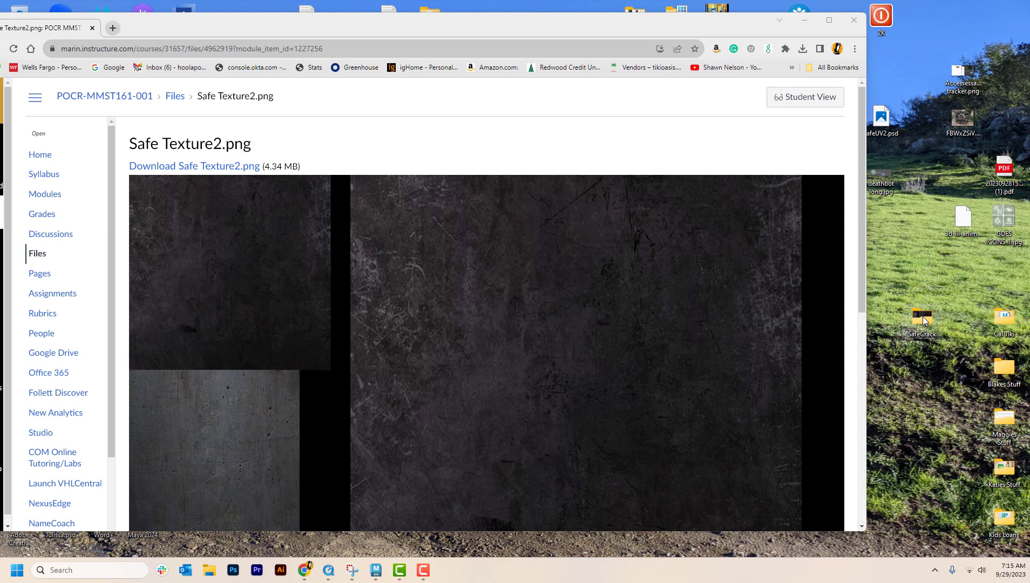
# Step: Open the SafeCrack folder to confirm it holds Safe Texture2.png and SafeCrack (1).fbx, then close it
pyautogui.doubleClick(923, 316)
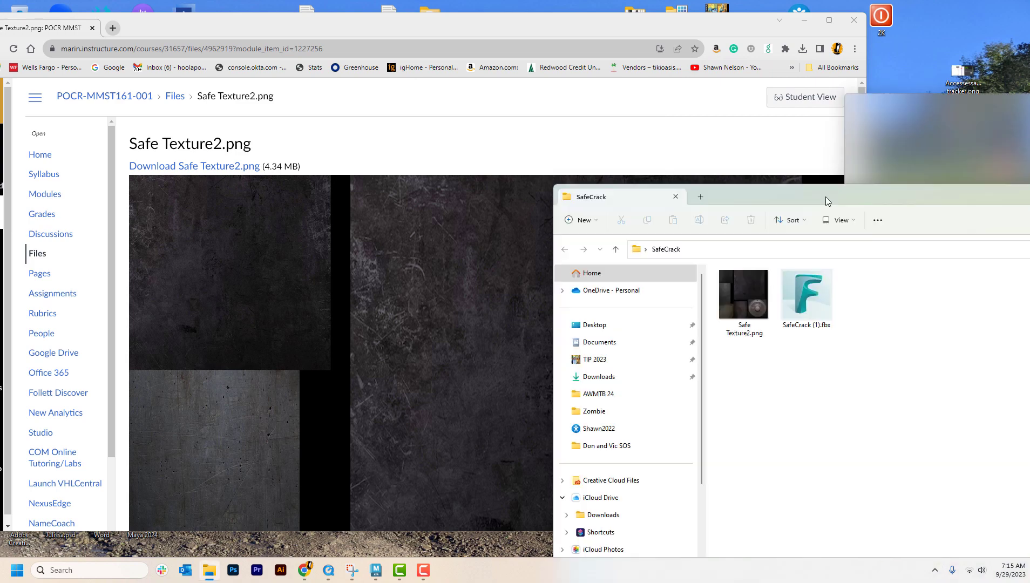
pyautogui.moveTo(826, 197); pyautogui.dragTo(401, 71)
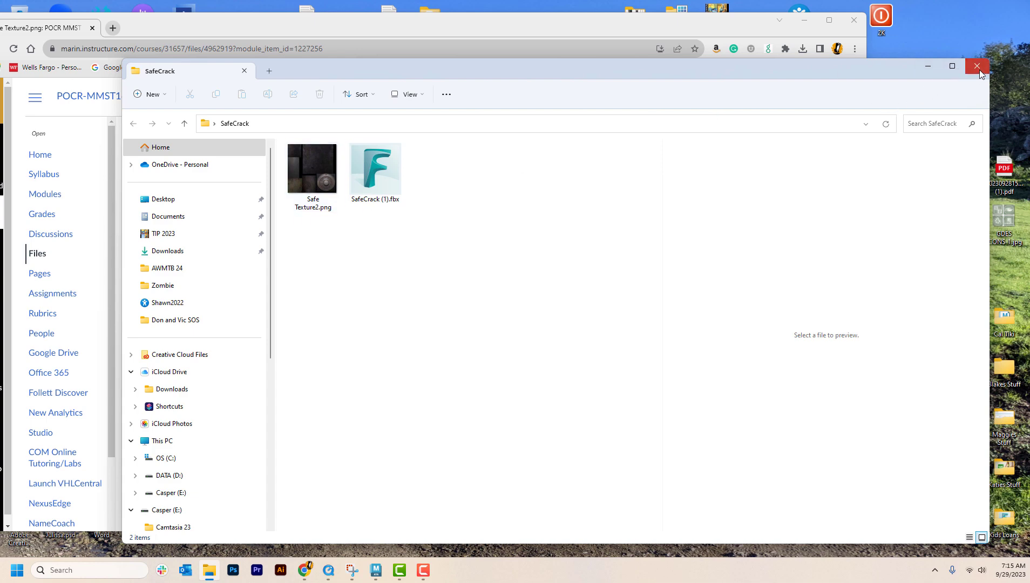
pyautogui.click(980, 71)
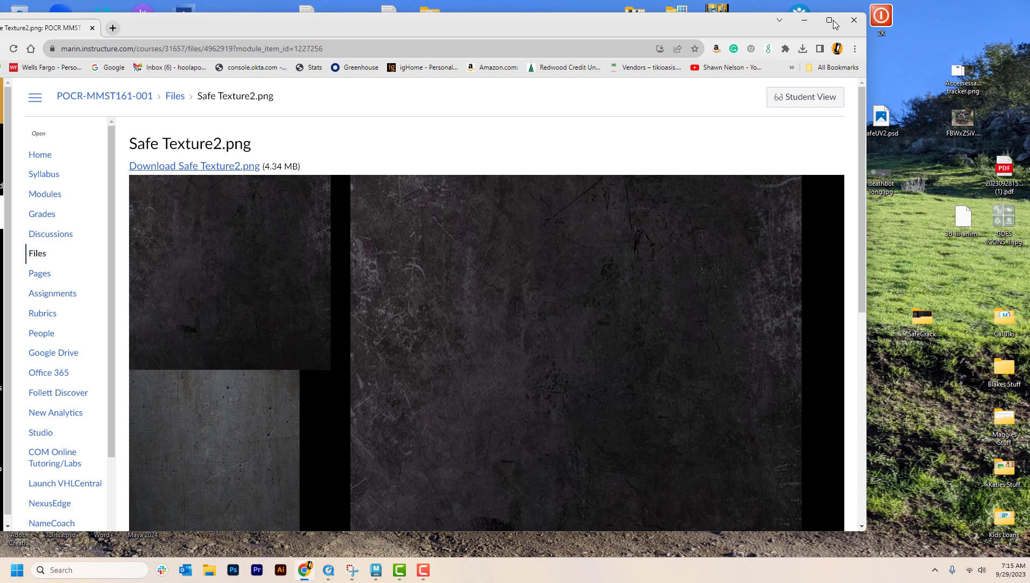
# Step: Maximize the browser and return to the course Modules list
pyautogui.click(829, 21)
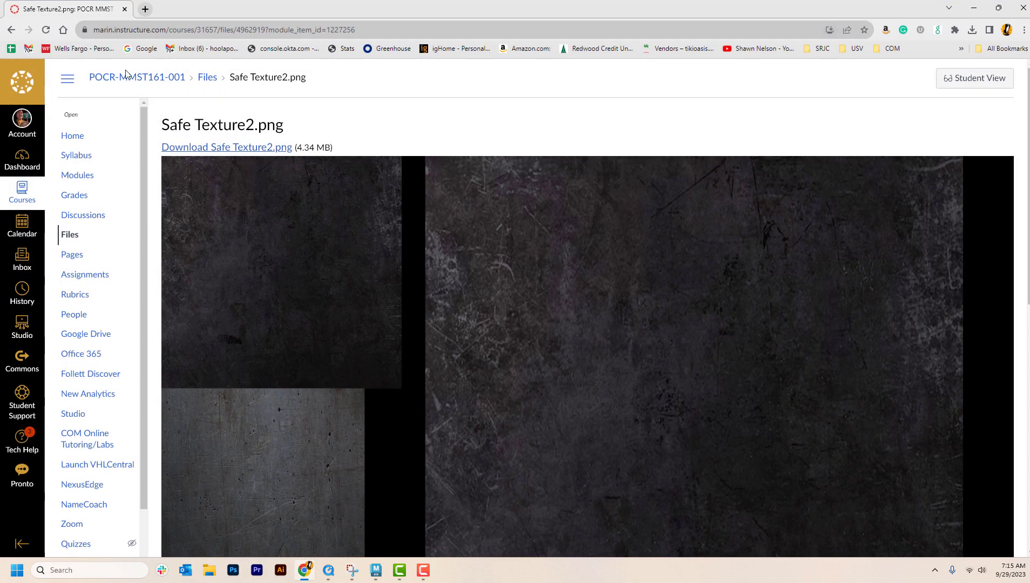
pyautogui.click(81, 179)
pyautogui.scroll(-6, 475, 426)
pyautogui.scroll(-3, 481, 423)
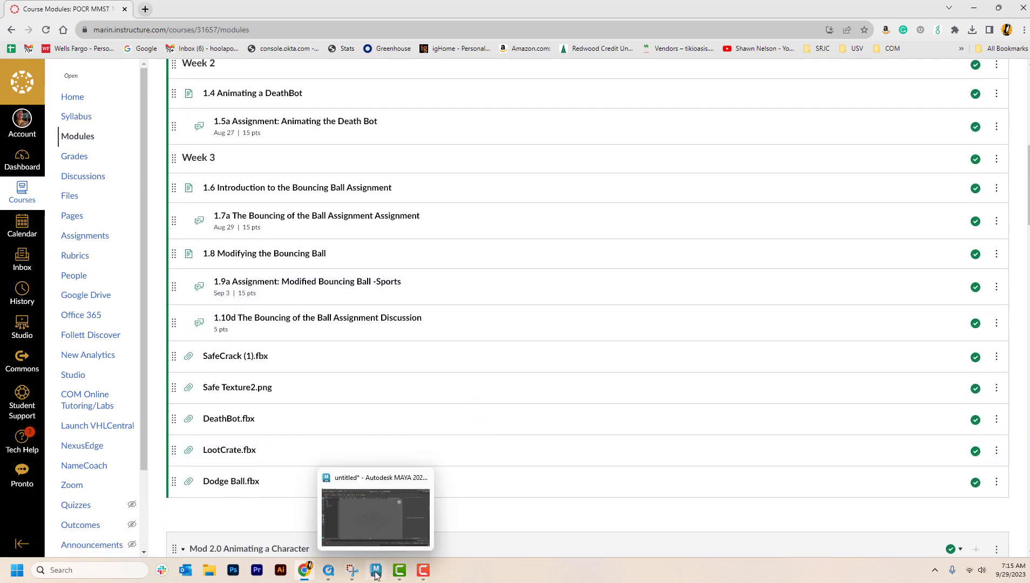
# Step: Drag SafeCrack (1).fbx from the SafeCrack folder into Maya's viewport and select the imported safe
pyautogui.click(376, 572)
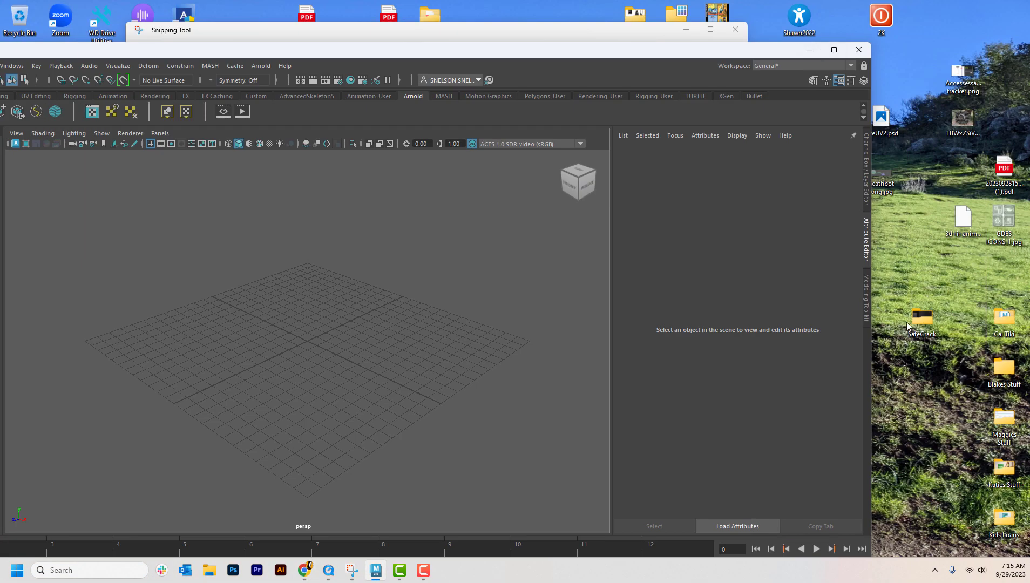
pyautogui.doubleClick(922, 320)
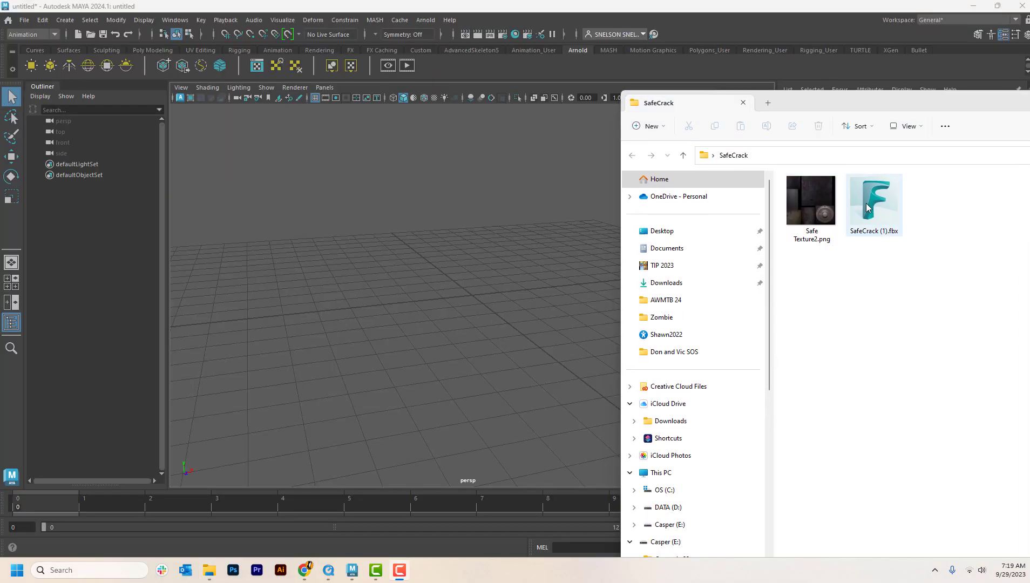
pyautogui.click(868, 208)
pyautogui.moveTo(867, 208); pyautogui.dragTo(437, 305)
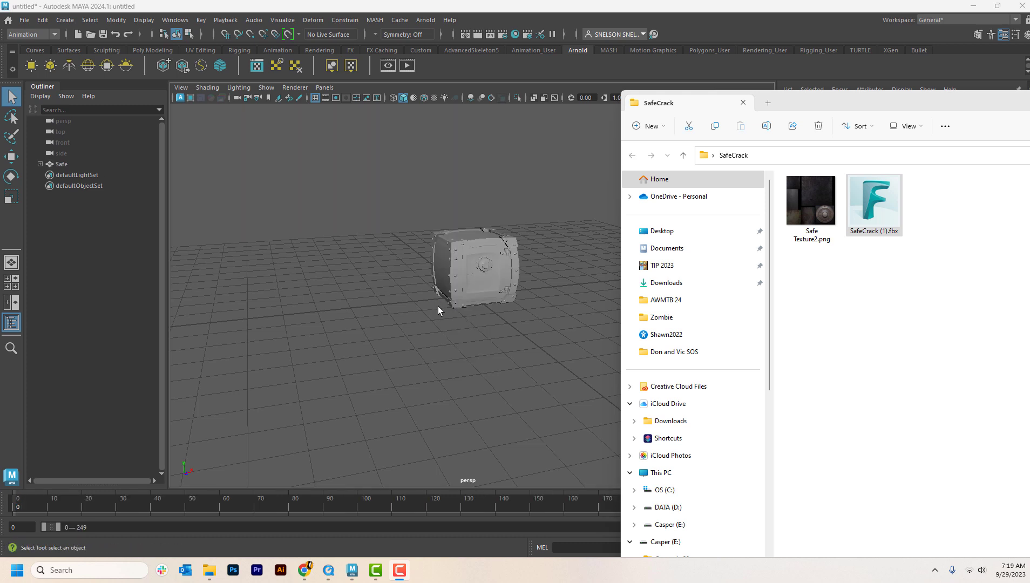
pyautogui.scroll(8, 445, 305)
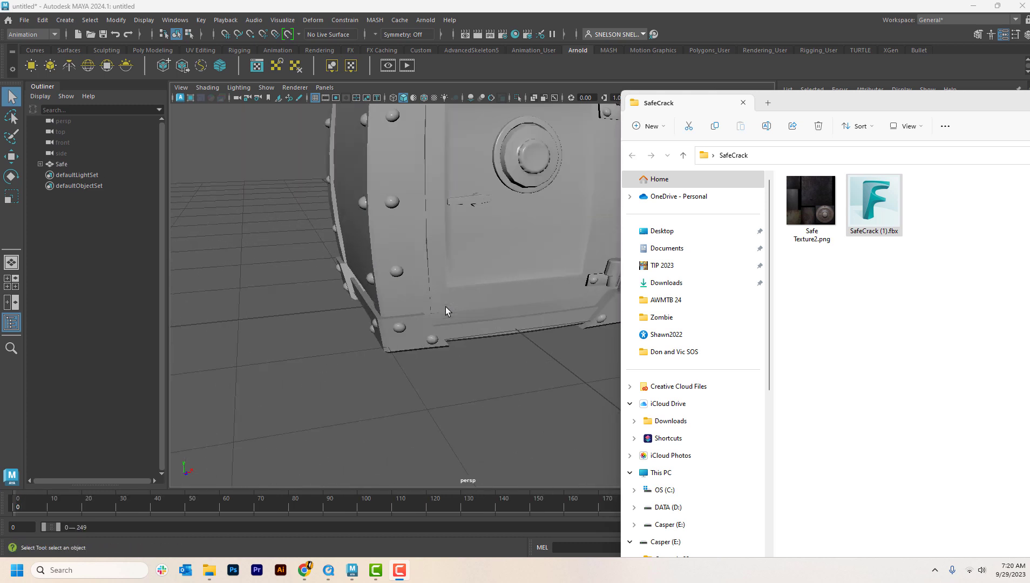
pyautogui.click(505, 264)
pyautogui.scroll(-3, 505, 264)
pyautogui.keyDown('alt'); pyautogui.moveTo(505, 264); pyautogui.dragTo(259, 281); pyautogui.keyUp('alt')
# Step: Expand Safe in the Outliner to step through its Door, Dial and Handle parts
pyautogui.click(379, 268)
pyautogui.click(41, 165)
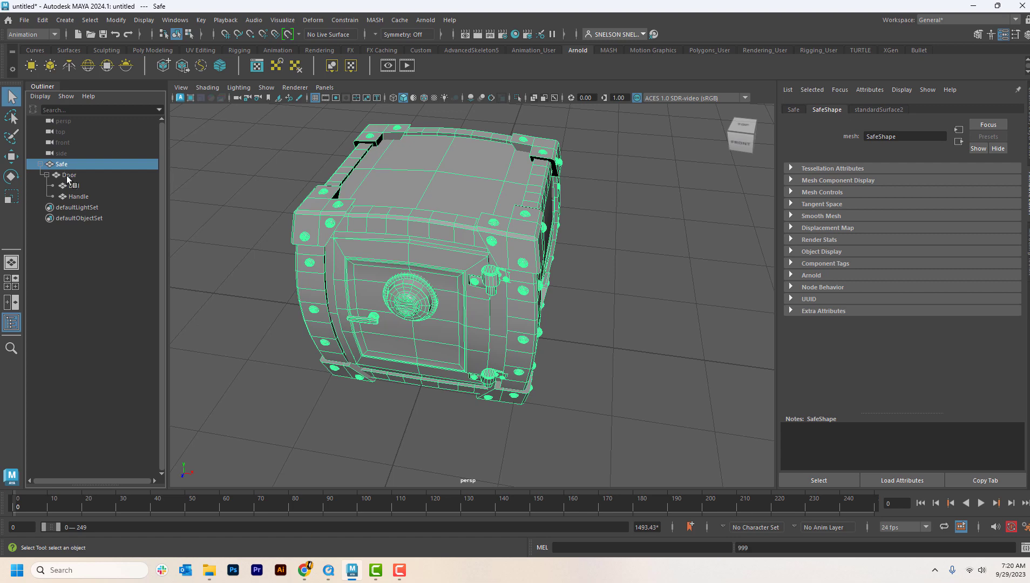
pyautogui.press('Down')
pyautogui.press('Down')
pyautogui.press('Down')
pyautogui.click(65, 164)
pyautogui.keyDown('alt'); pyautogui.moveTo(479, 384); pyautogui.dragTo(582, 397); pyautogui.keyUp('alt')
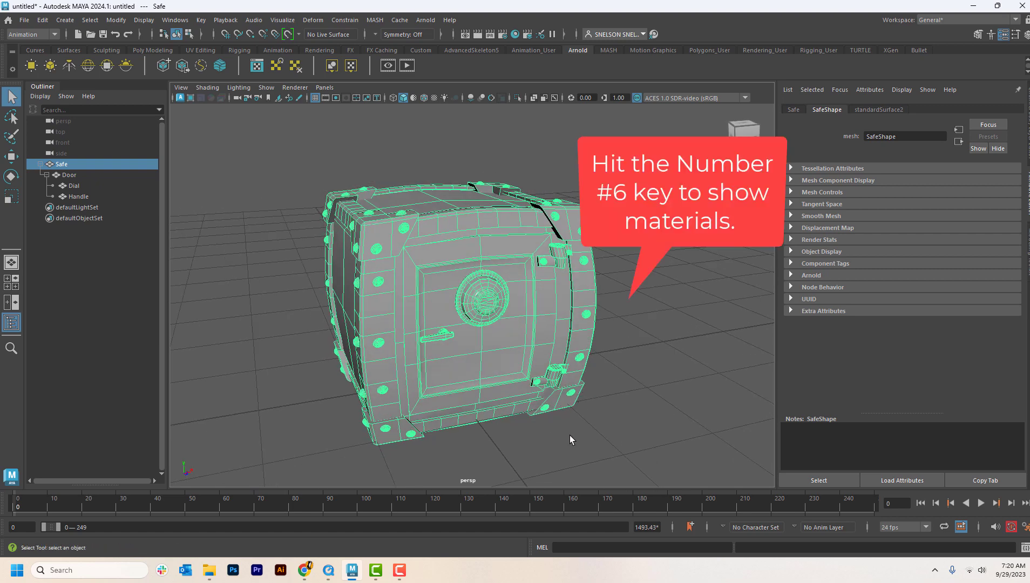
# Step: Switch the viewport to textured display (6) and inspect the textured safe
pyautogui.press('6')
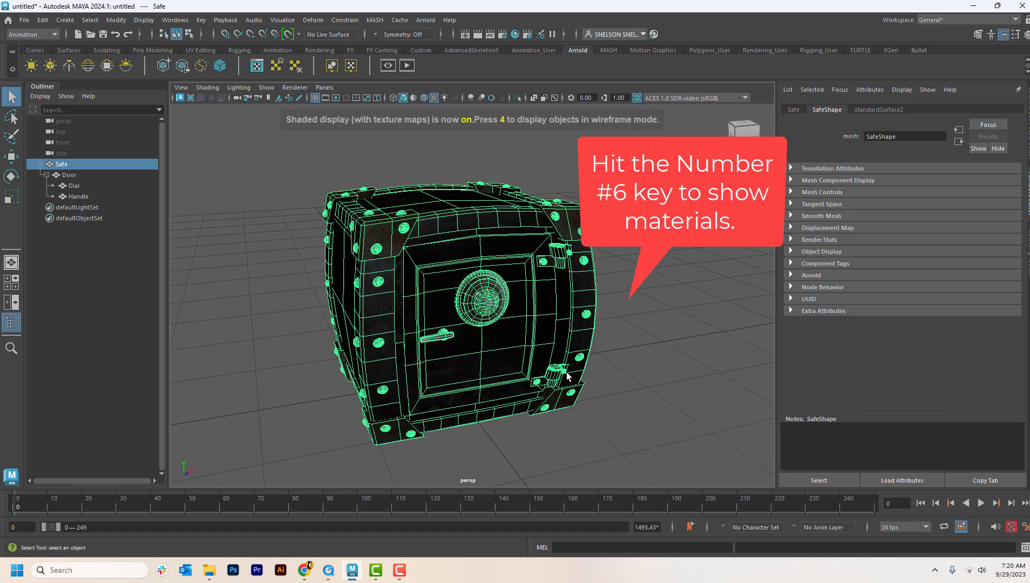
pyautogui.click(624, 367)
pyautogui.scroll(10, 542, 350)
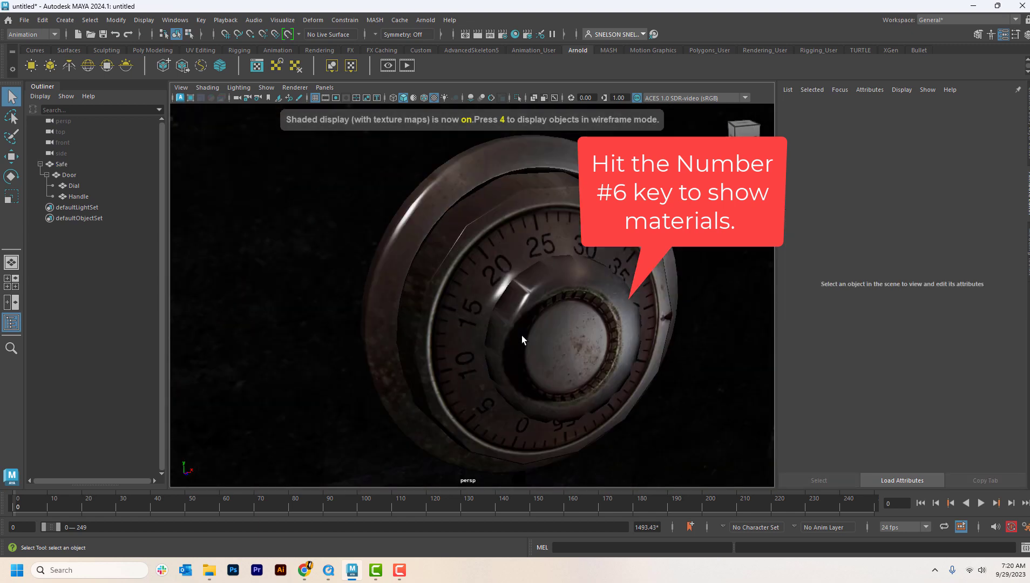
pyautogui.scroll(-10, 520, 338)
pyautogui.moveTo(461, 396)
pyautogui.keyDown('alt'); pyautogui.mouseDown()
pyautogui.moveTo(482, 390)
pyautogui.moveTo(458, 386)
pyautogui.mouseUp(); pyautogui.keyUp('alt')
pyautogui.scroll(-6, 547, 407)
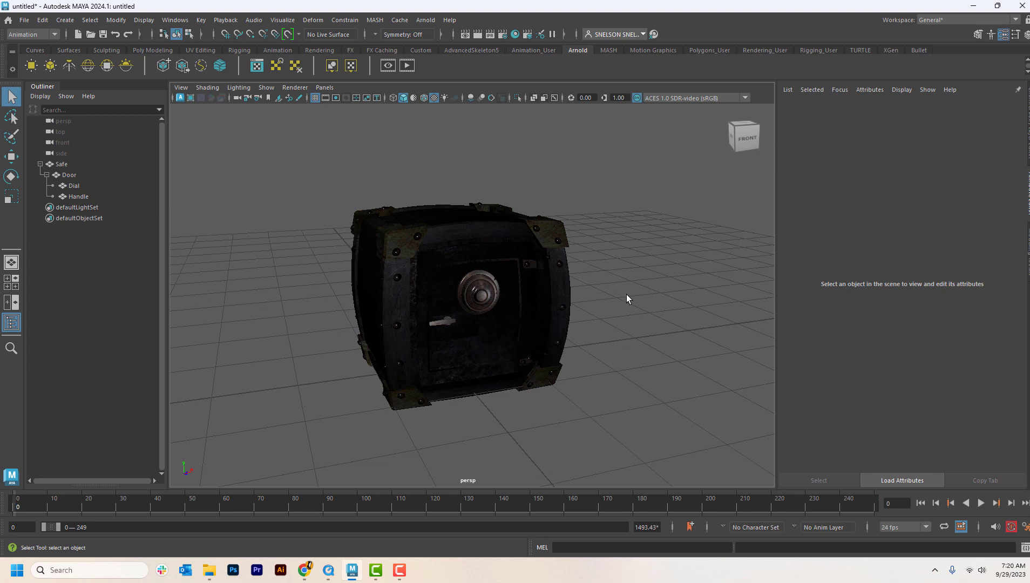
# Step: Marquee-select the whole safe, assign a new Standard Surface material, and view standardSurface3's settings
pyautogui.click(502, 268)
pyautogui.click(281, 223)
pyautogui.moveTo(302, 177); pyautogui.dragTo(632, 438)
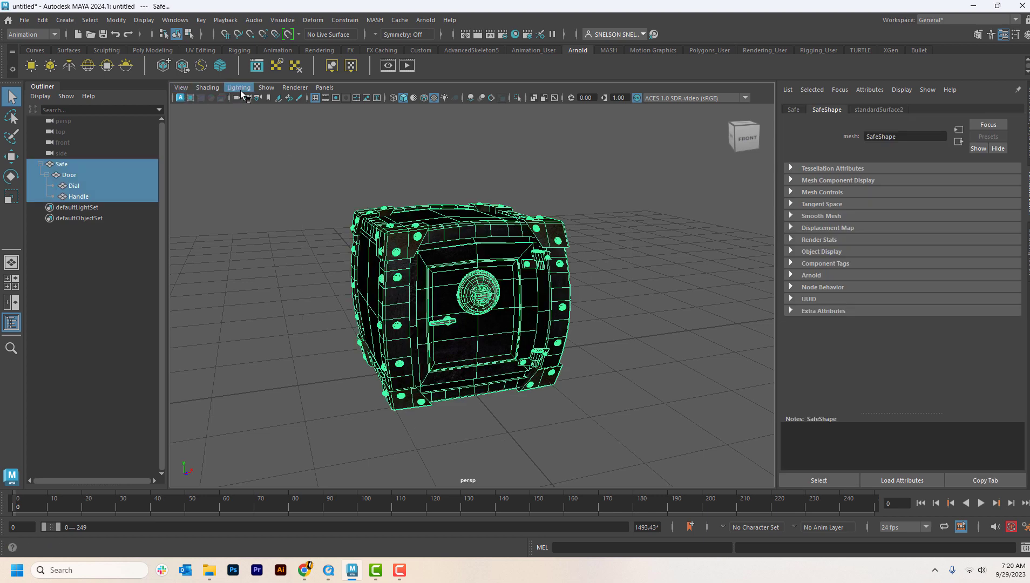
pyautogui.click(325, 50)
pyautogui.click(222, 67)
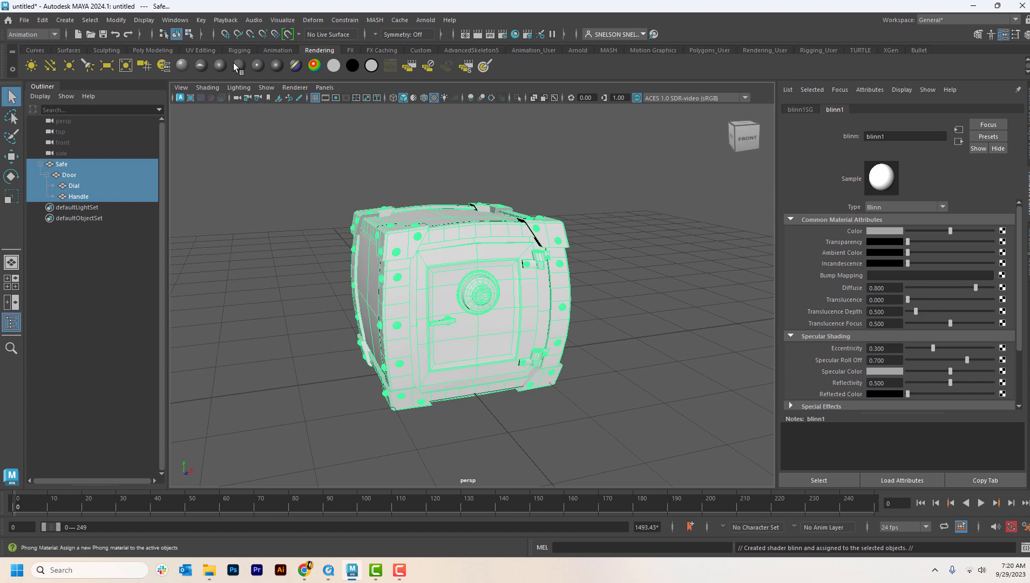
pyautogui.click(183, 66)
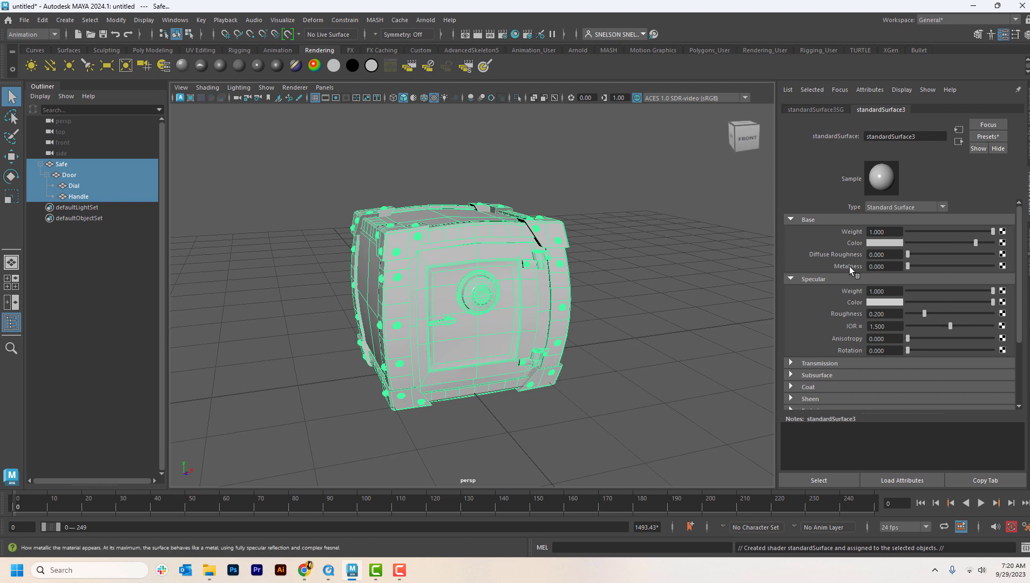
pyautogui.click(669, 276)
pyautogui.click(560, 280)
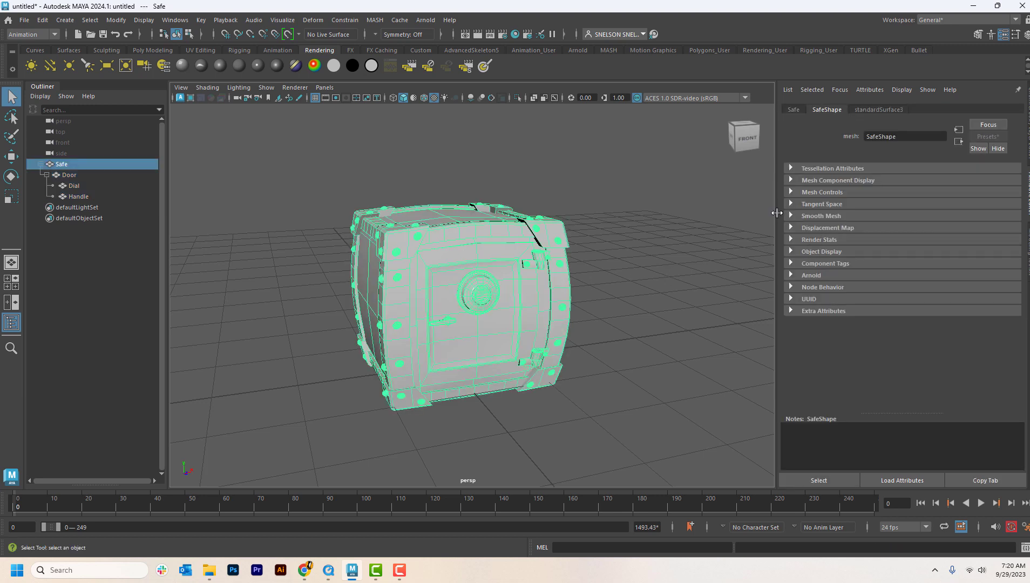
pyautogui.click(880, 110)
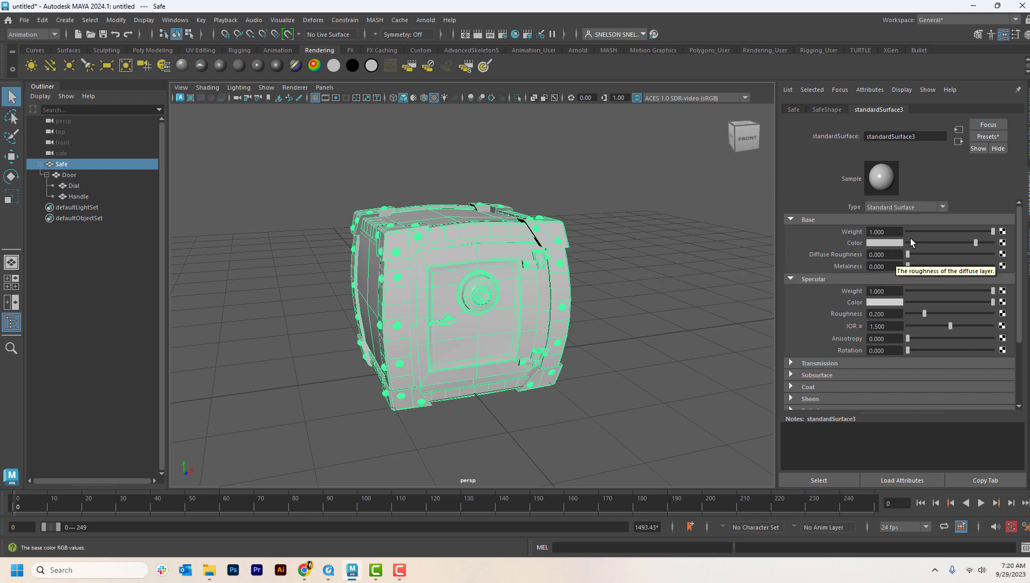
# Step: Connect a File texture to Base Color and pick Desktop > SafeCrack > Safe Texture2.png
pyautogui.click(1003, 243)
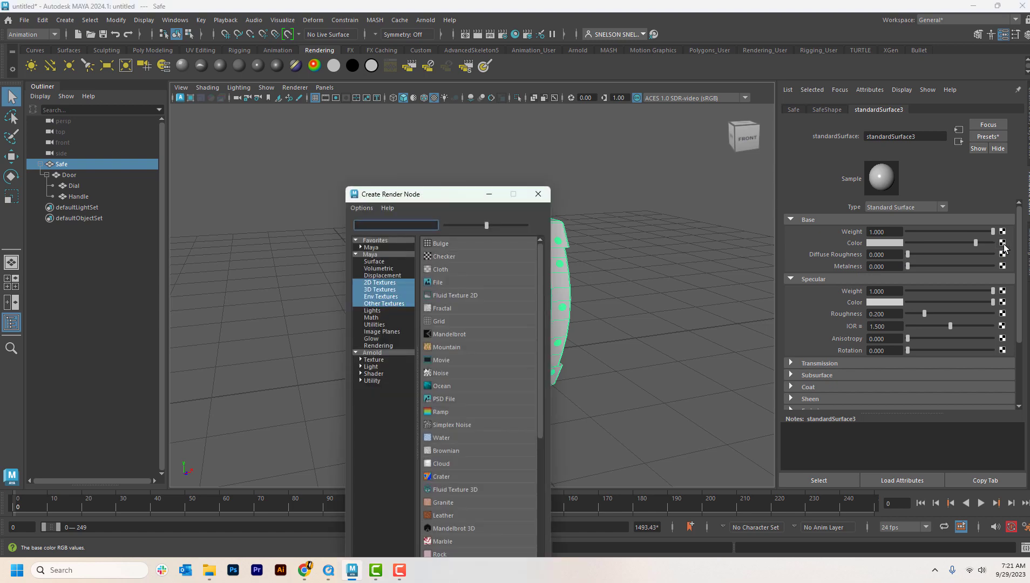
pyautogui.click(448, 282)
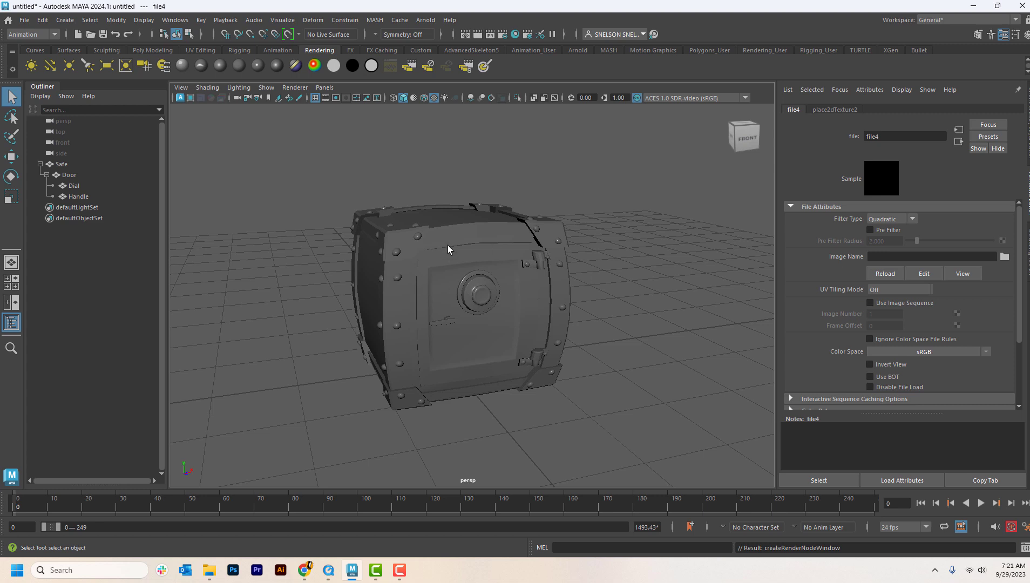
pyautogui.click(1005, 258)
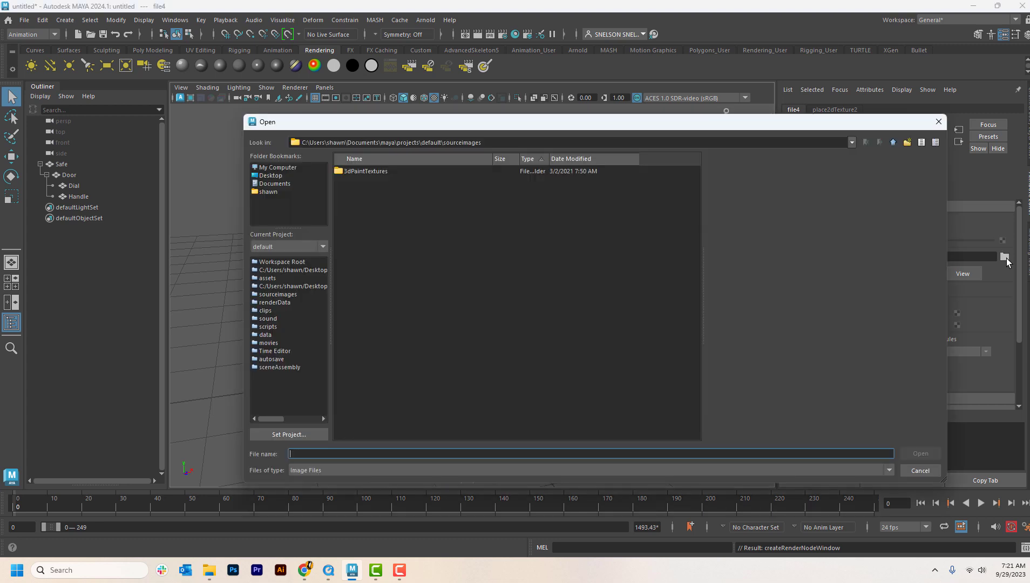
pyautogui.click(271, 176)
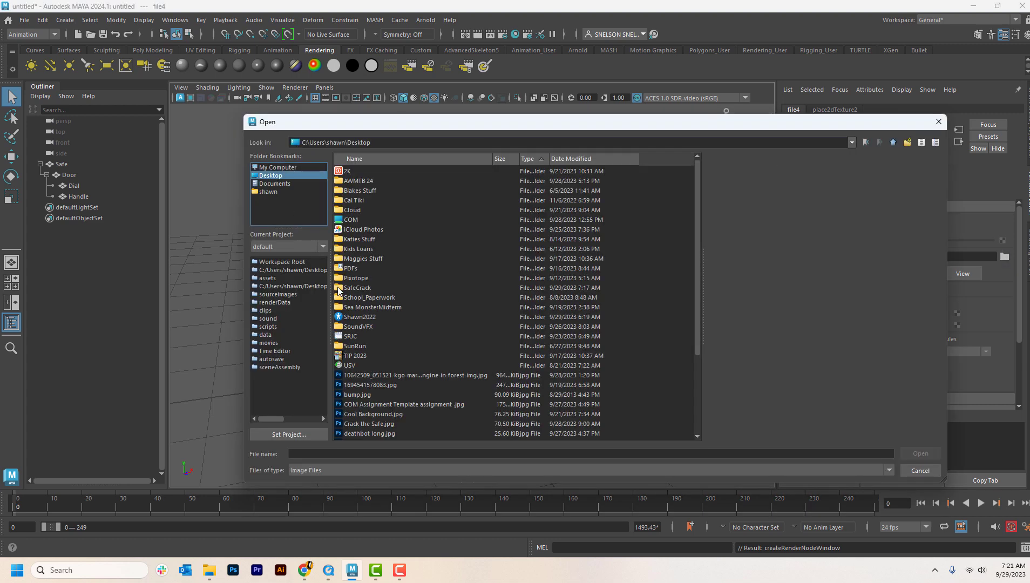
pyautogui.doubleClick(342, 288)
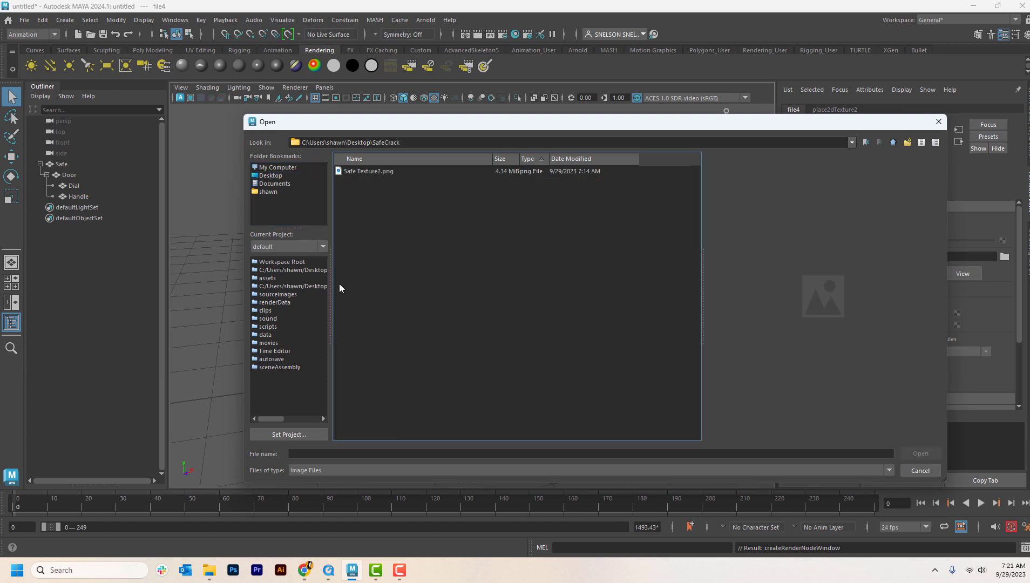
pyautogui.click(367, 173)
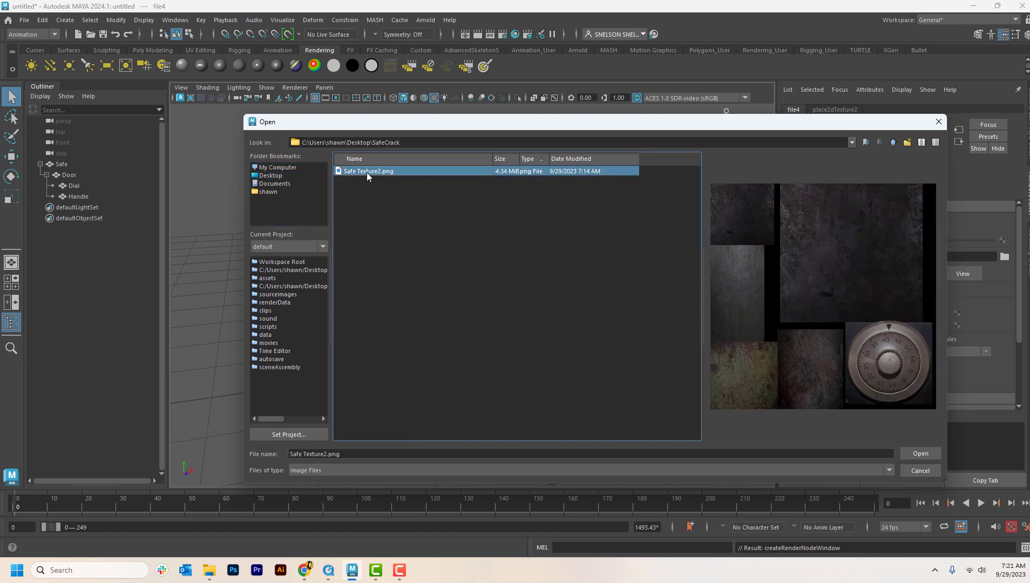
# Step: Load Safe Texture2.png as standardSurface3's base colour so the safe turns dark
pyautogui.click(910, 453)
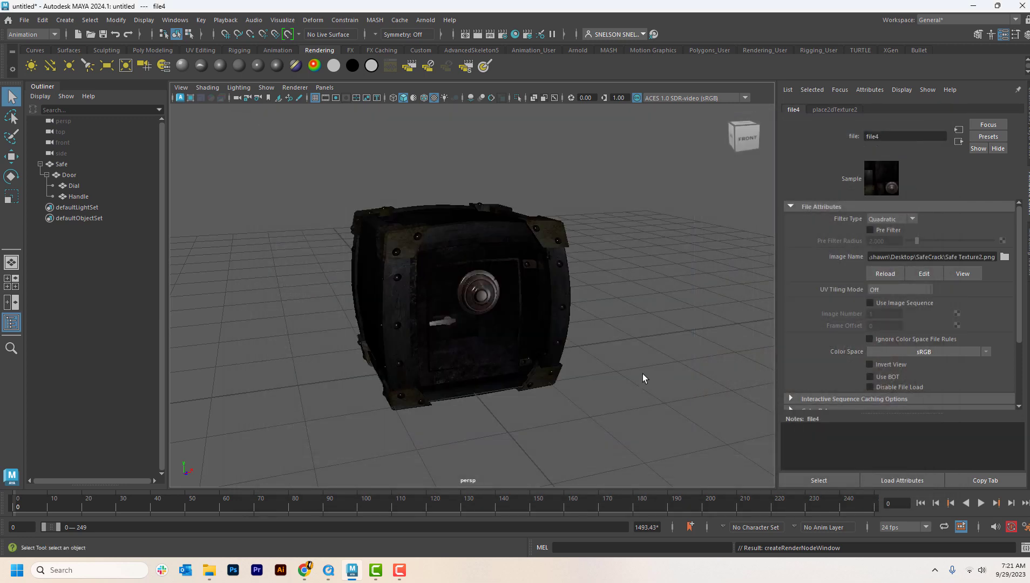
pyautogui.scroll(5, 473, 303)
pyautogui.scroll(-4, 469, 299)
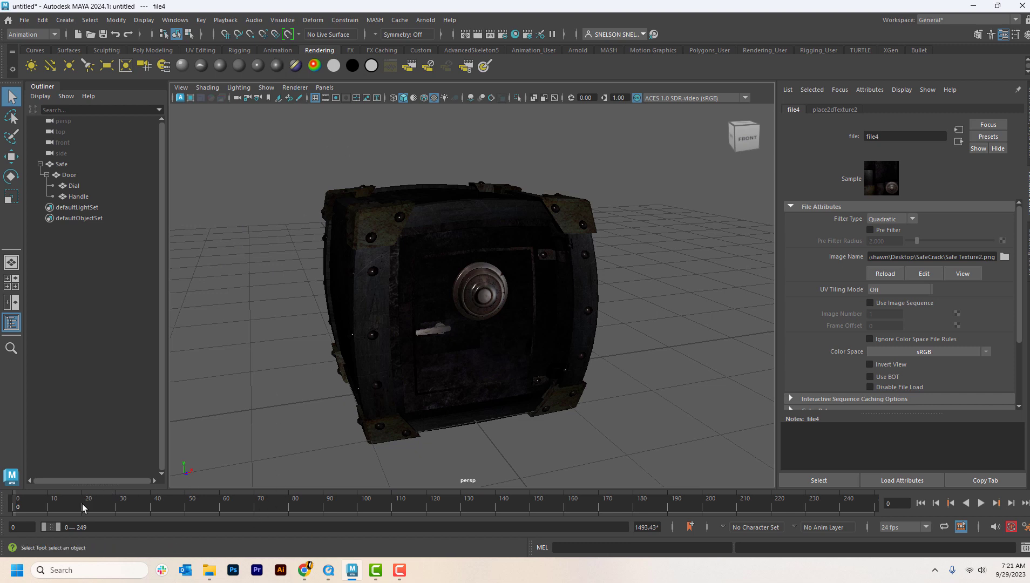
# Step: At frame 100, move the safe right and toward the camera and key its position
pyautogui.click(551, 391)
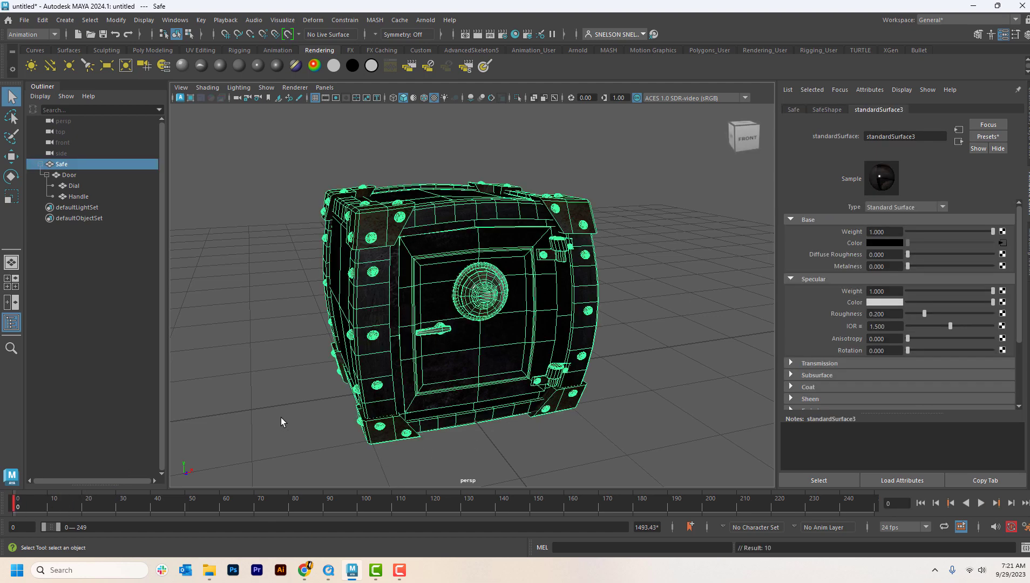
pyautogui.hotkey('alt', 'v')
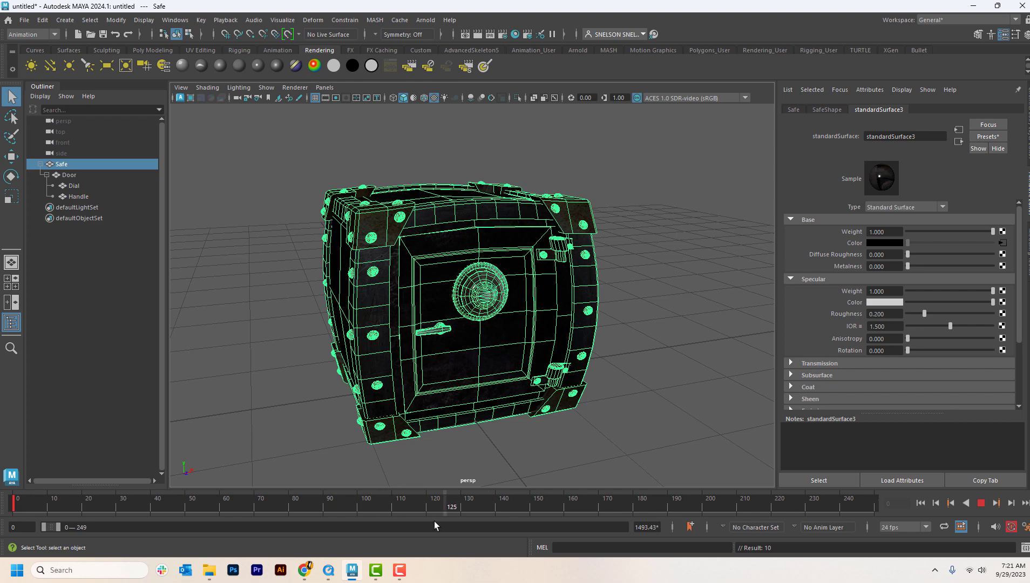
pyautogui.click(359, 511)
pyautogui.press('w')
pyautogui.moveTo(489, 291); pyautogui.dragTo(719, 373)
pyautogui.press('s')
pyautogui.scroll(-3, 706, 361)
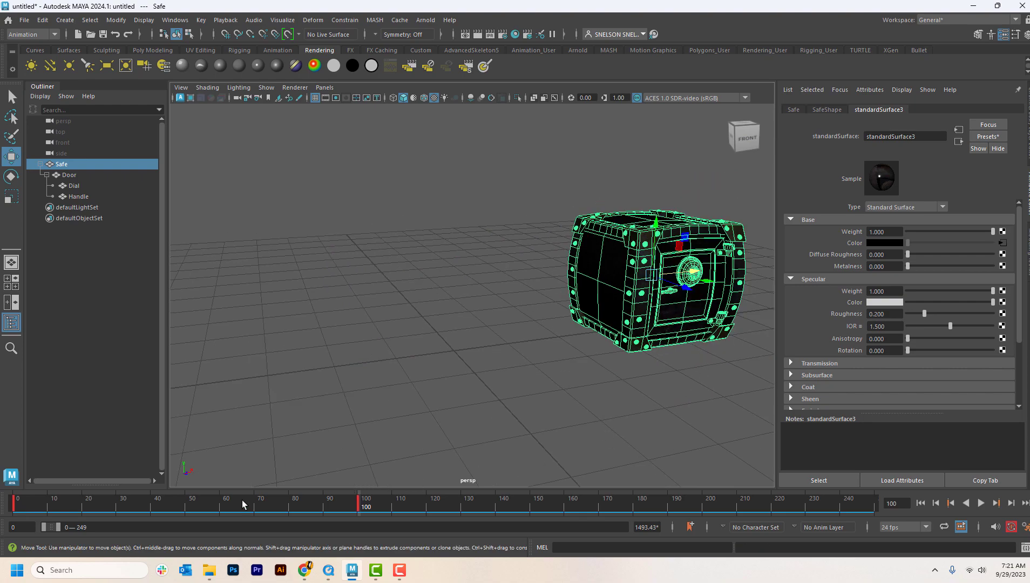
# Step: Move the safe back to the grid centre by frame 249, play the animation, and rewind
pyautogui.hotkey('alt', 'v')
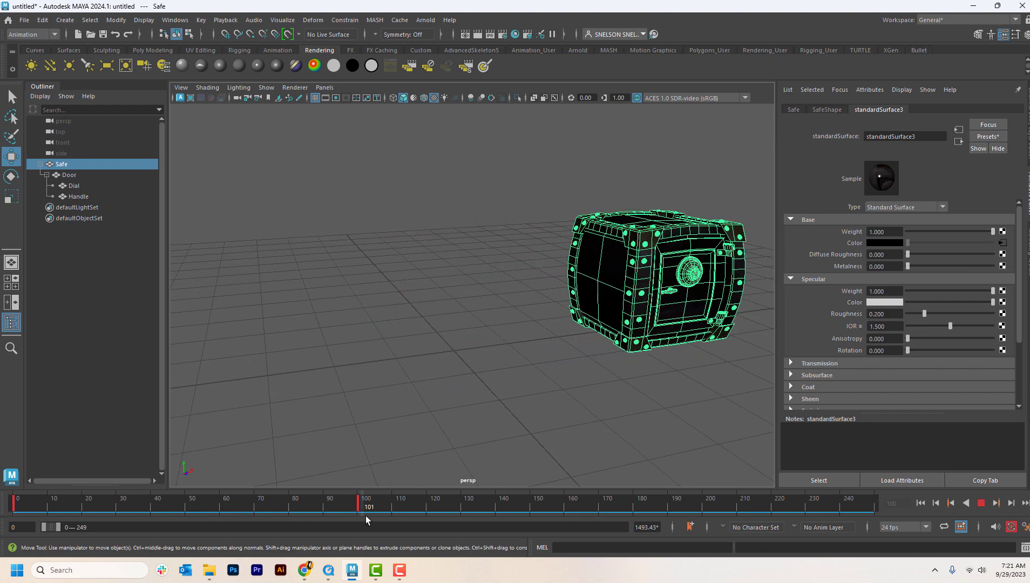
pyautogui.hotkey('alt', 'v')
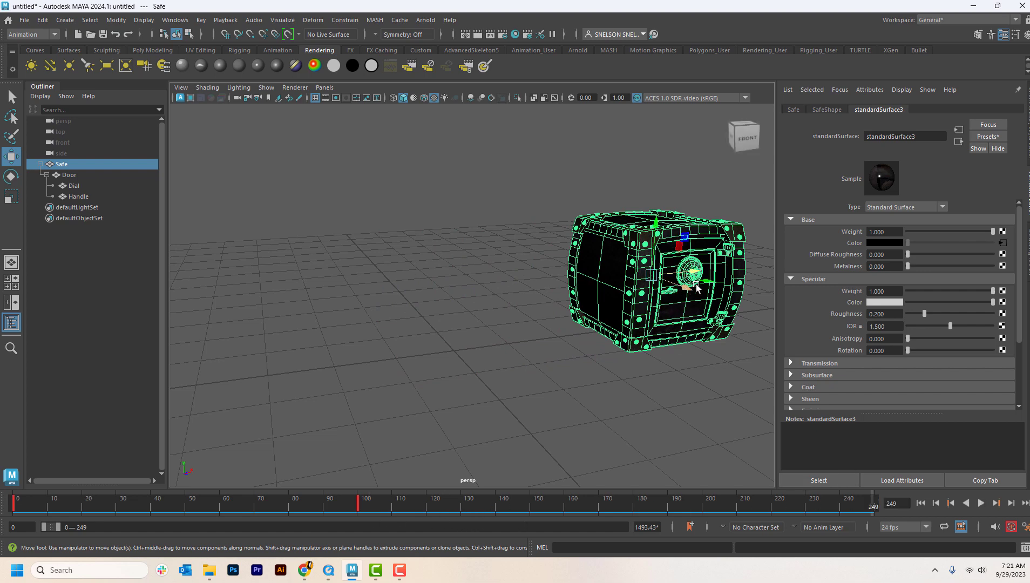
pyautogui.moveTo(694, 275); pyautogui.dragTo(406, 304)
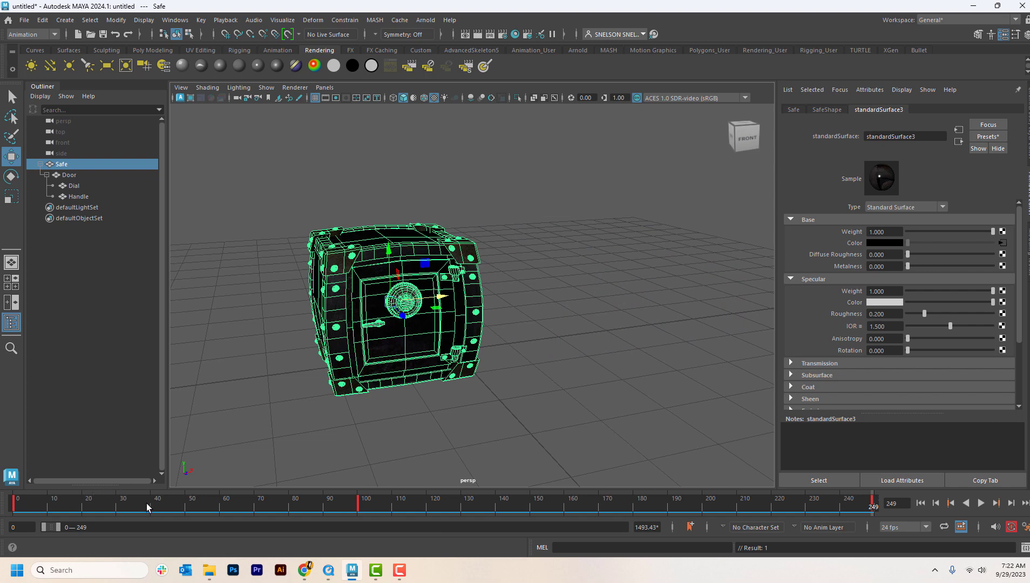
pyautogui.click(982, 503)
pyautogui.press('Escape')
pyautogui.hotkey('alt', 'shift', 'v')
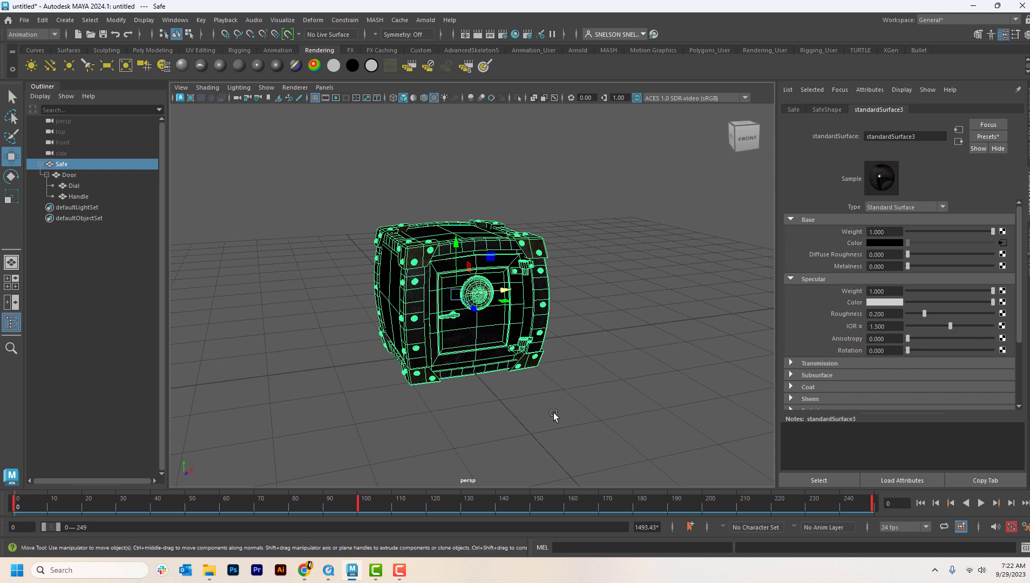
# Step: Bring up the time slider's context menu to reach the Playblast option box
pyautogui.rightClick(23, 506)
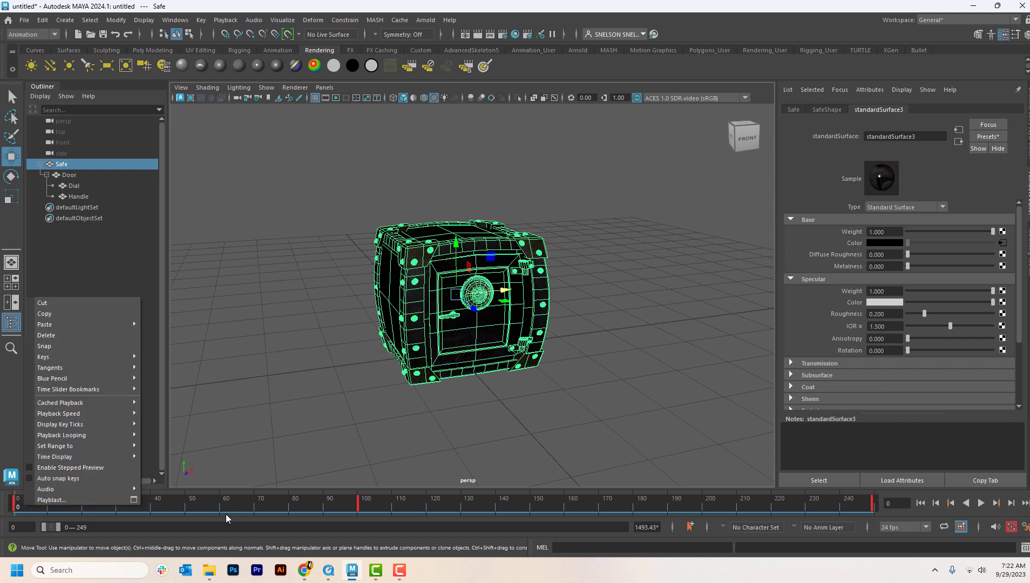
pyautogui.rightClick(575, 499)
pyautogui.click(549, 504)
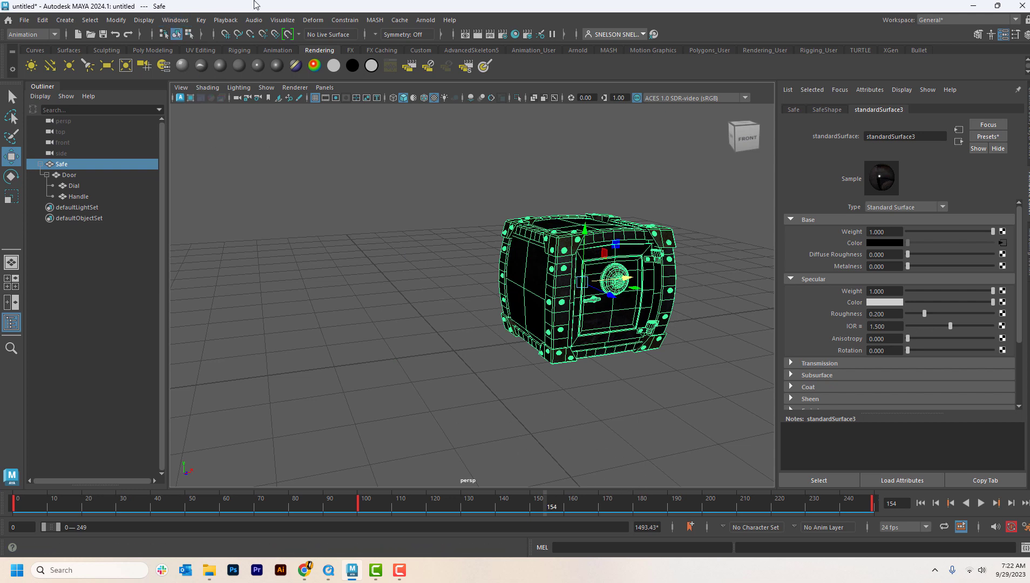
pyautogui.click(226, 21)
pyautogui.moveTo(255, 222)
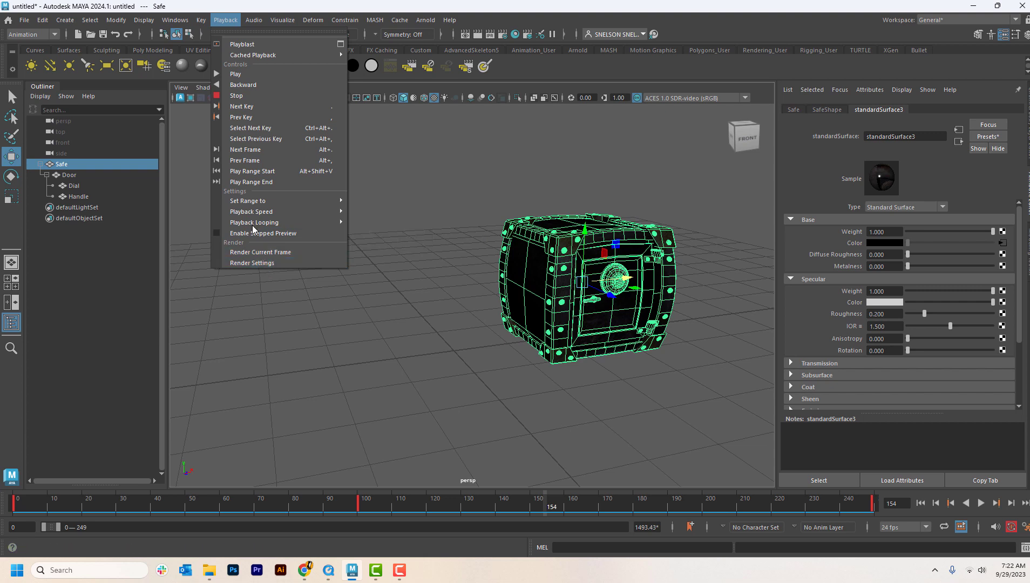
pyautogui.moveTo(204, 21)
pyautogui.rightClick(446, 504)
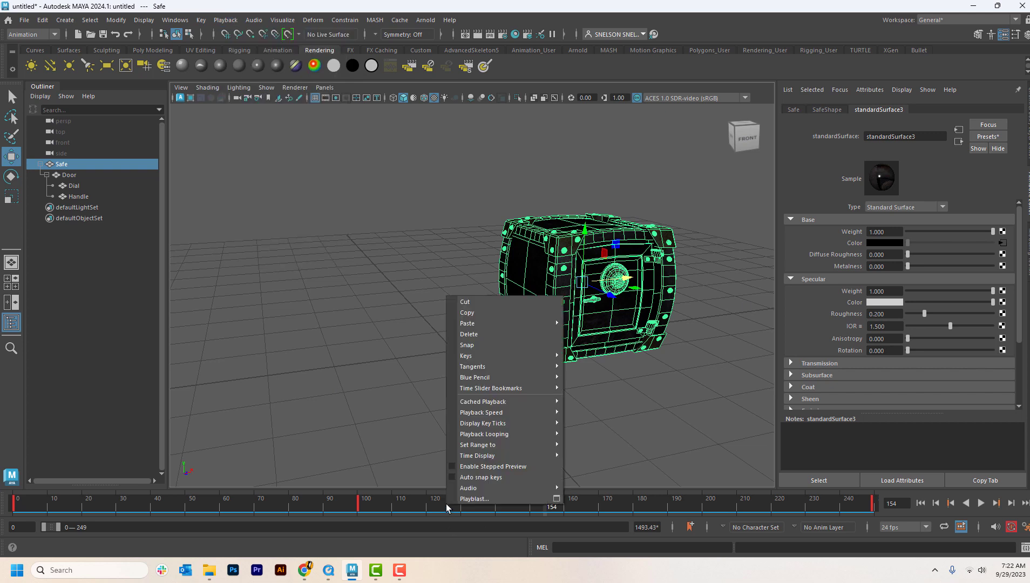
# Step: Set the playblast to qt format, H.264 encoding, quality 45, with Save to file enabled
pyautogui.click(556, 499)
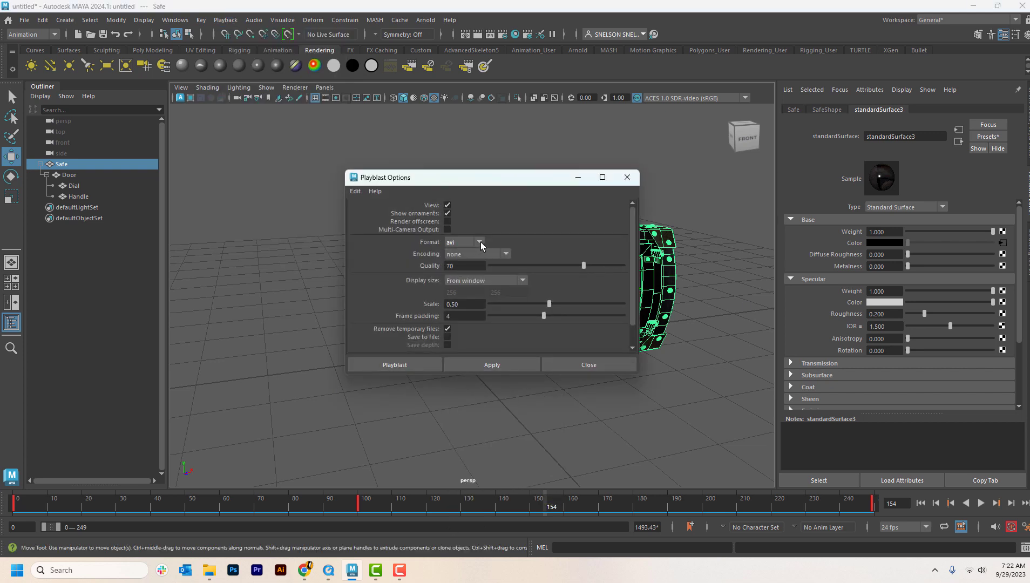
pyautogui.click(480, 243)
pyautogui.click(468, 255)
pyautogui.click(517, 254)
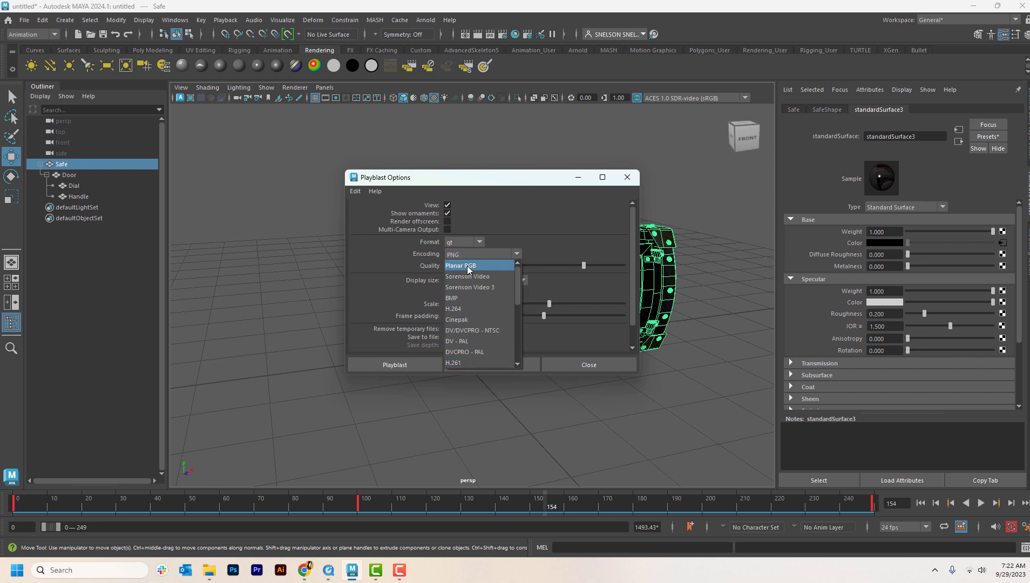
pyautogui.click(456, 309)
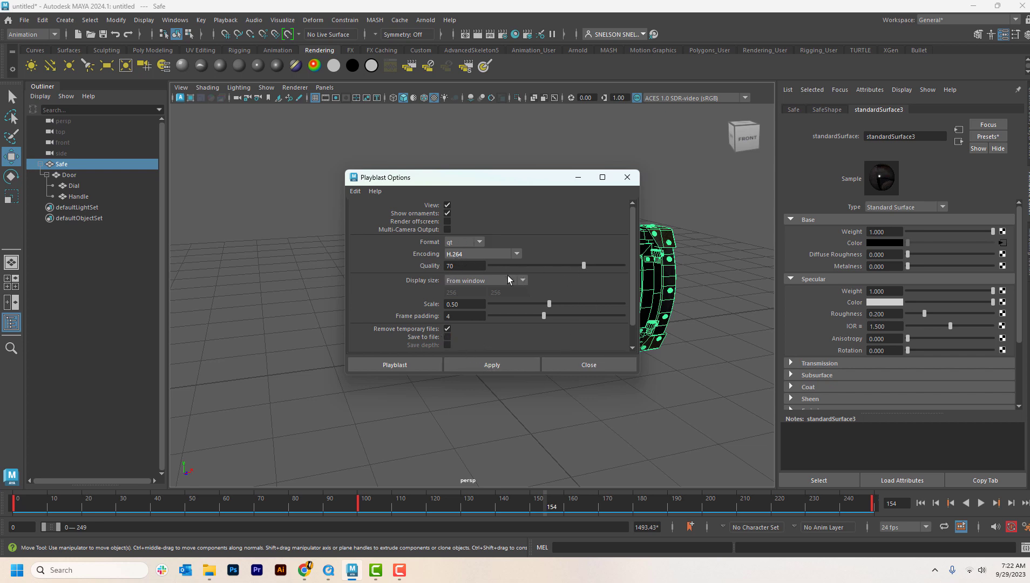
pyautogui.moveTo(583, 266); pyautogui.dragTo(550, 265)
pyautogui.scroll(-2, 490, 343)
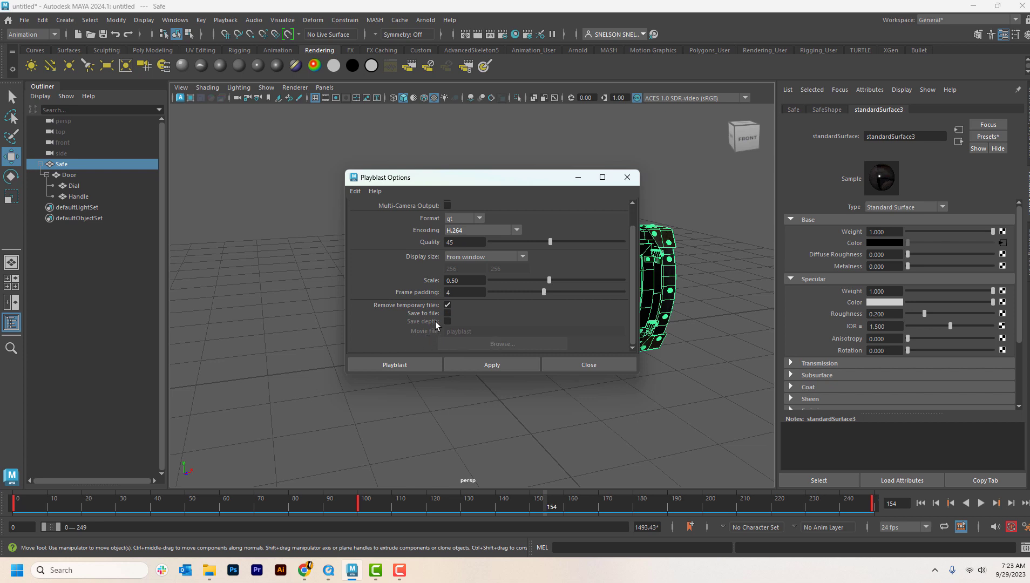
pyautogui.click(447, 314)
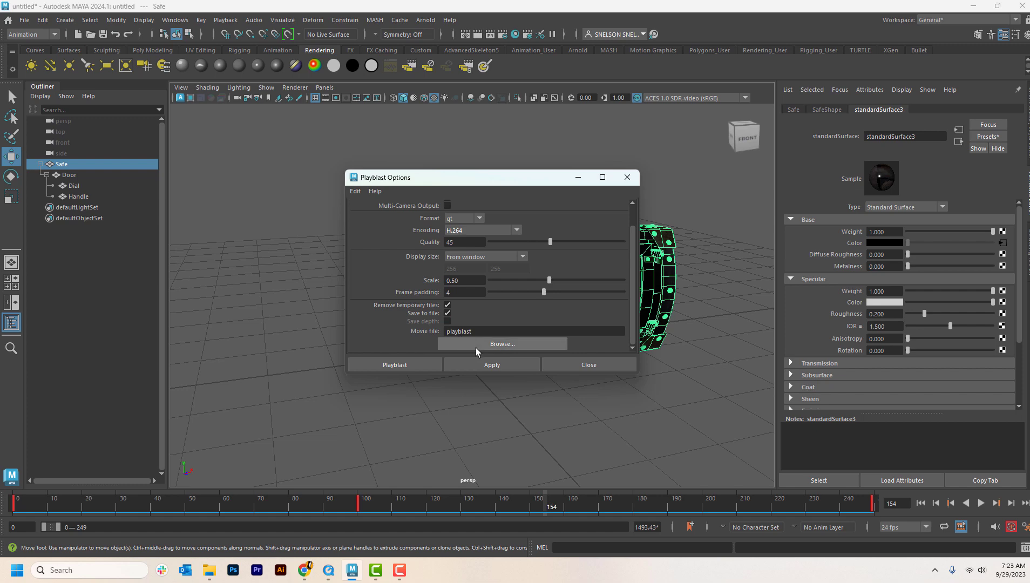
# Step: Point the movie file to the Desktop SafeCrack folder and name it 'safecrack assign'
pyautogui.click(496, 345)
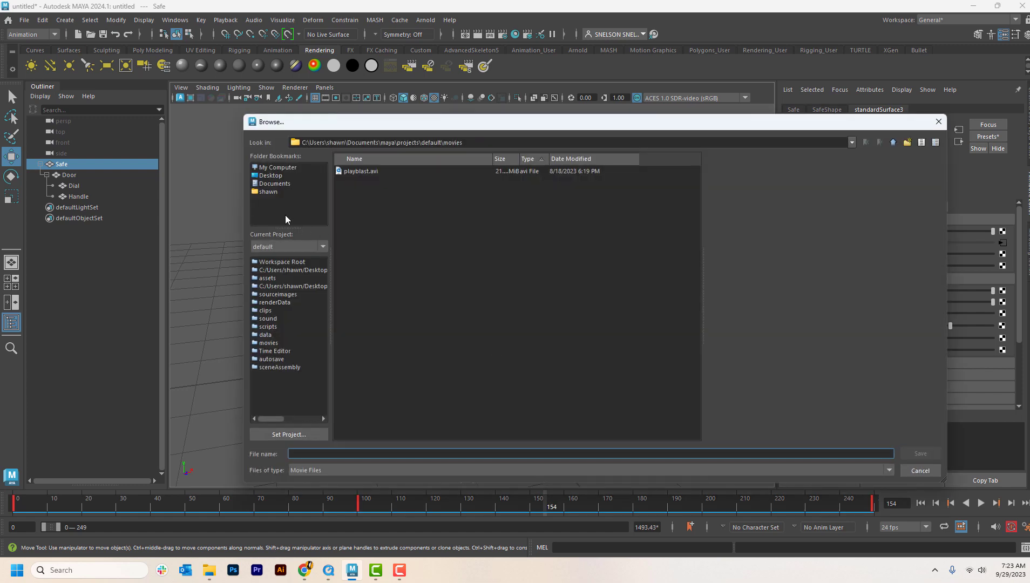
pyautogui.click(262, 177)
pyautogui.doubleClick(341, 288)
pyautogui.click(309, 453)
pyautogui.write('saf')
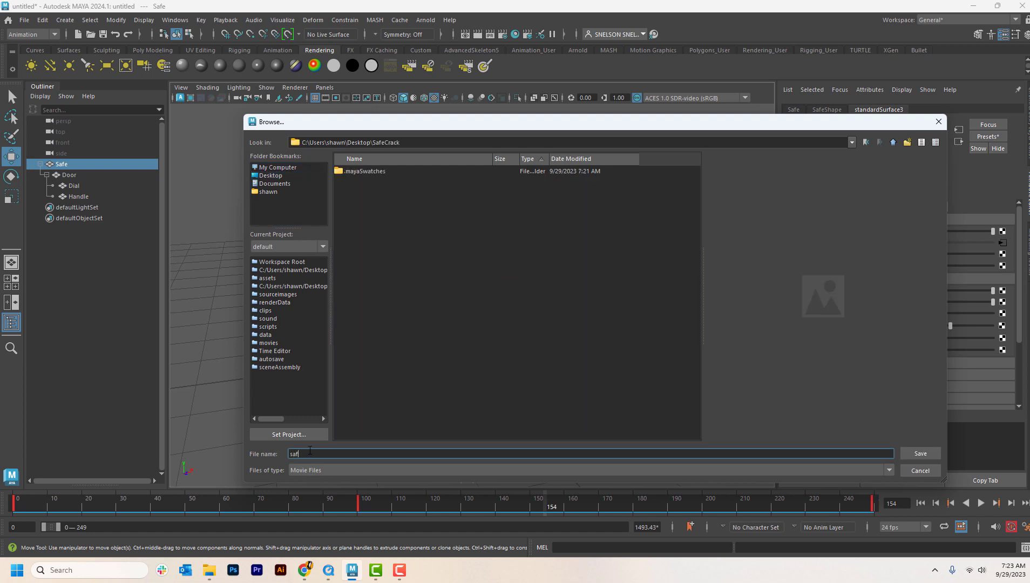
pyautogui.write('ecrack assignment')
# Step: Save and create the safecrack assignment playblast, preview it in QuickTime, then close the player
pyautogui.click(919, 457)
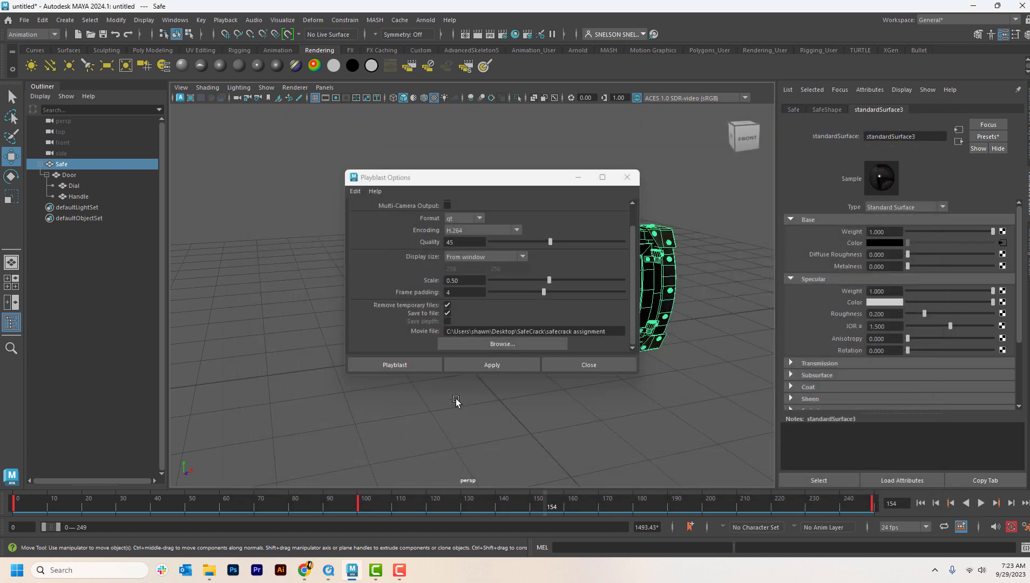
pyautogui.click(420, 369)
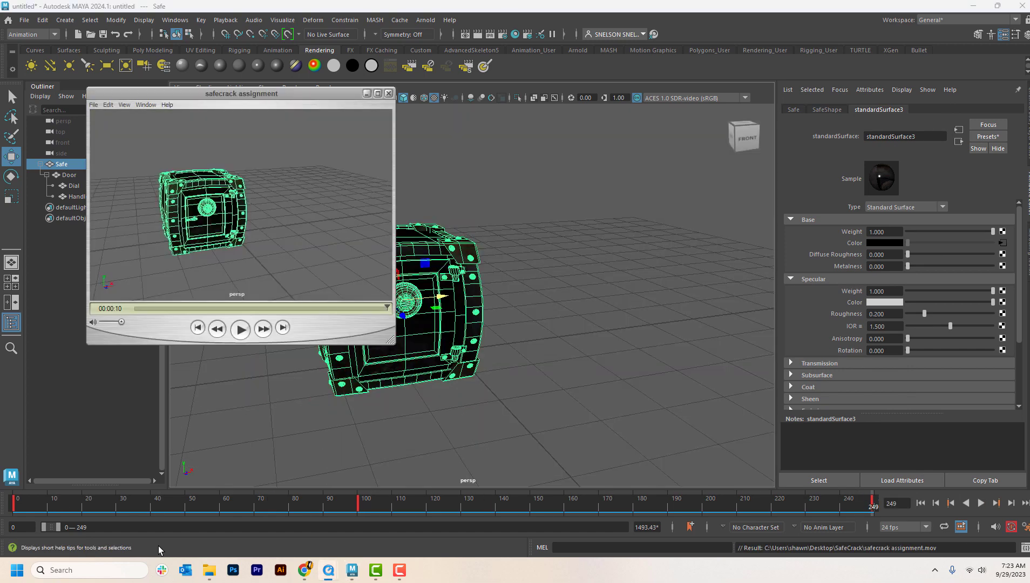
pyautogui.click(240, 330)
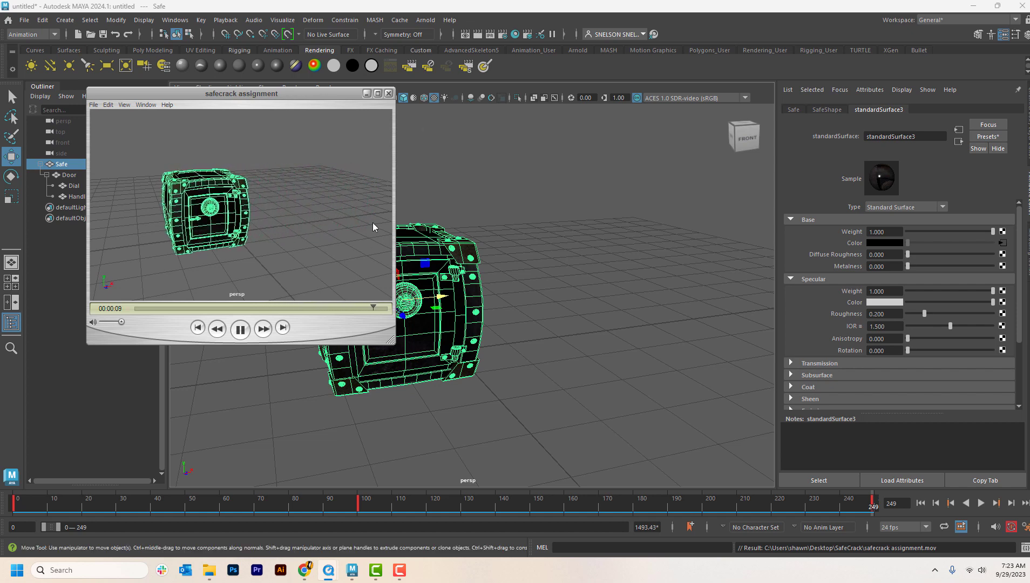
pyautogui.click(388, 94)
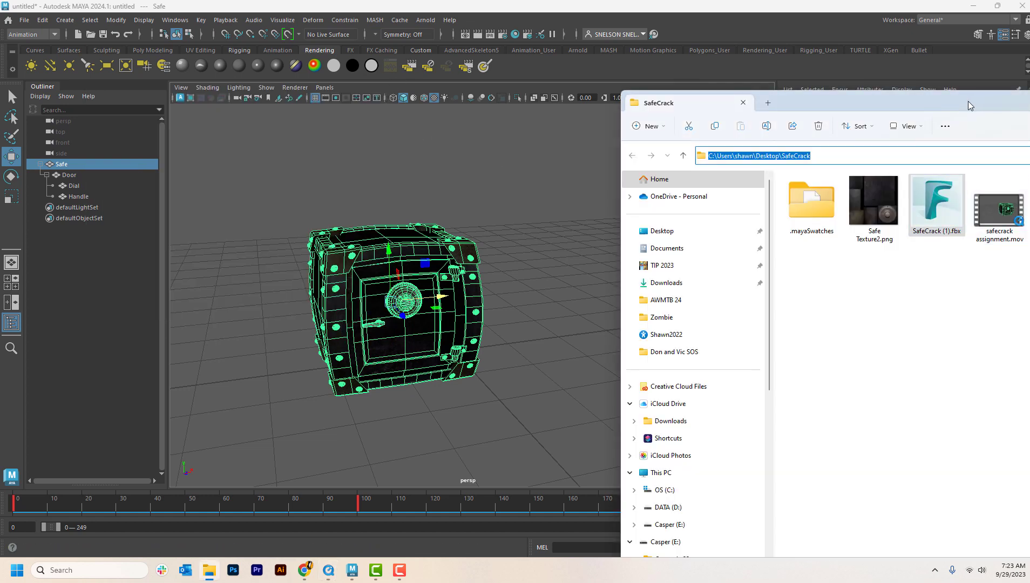
# Step: Confirm safecrack assignment.mov is in the SafeCrack folder, then leave File Explorer
pyautogui.moveTo(969, 100); pyautogui.dragTo(771, 110)
pyautogui.click(802, 218)
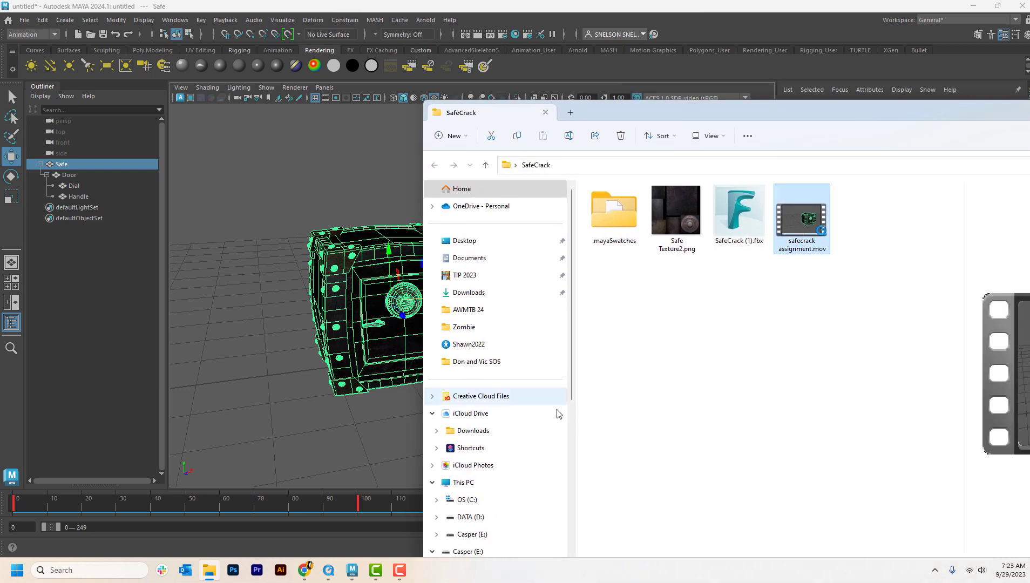
pyautogui.moveTo(776, 121); pyautogui.dragTo(777, 121)
pyautogui.hotkey('alt', 'Tab')
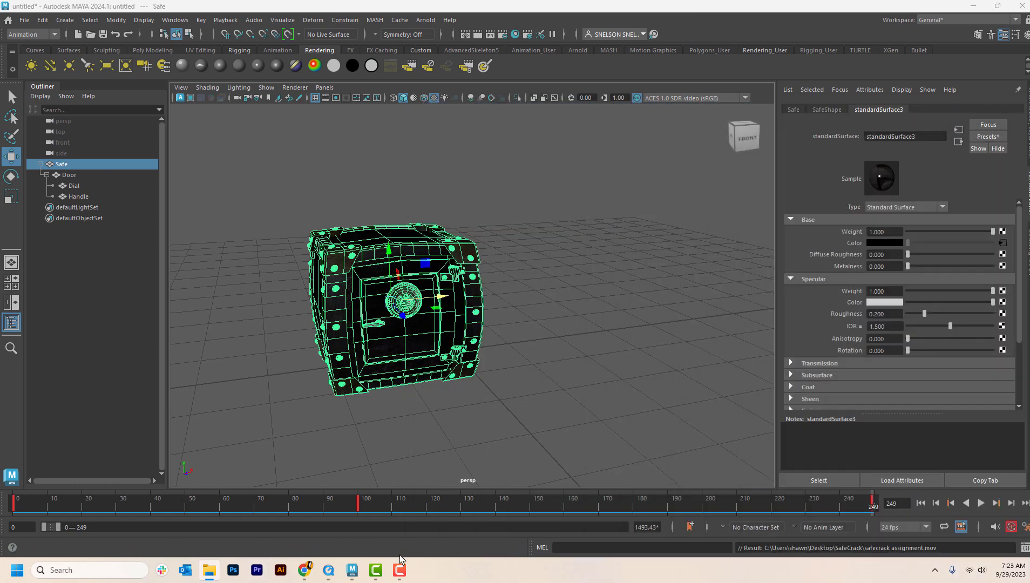
# Step: Open a reply on the Canvas 1.3a Assignment: Animating the Safe Cracking discussion via Modules
pyautogui.click(306, 571)
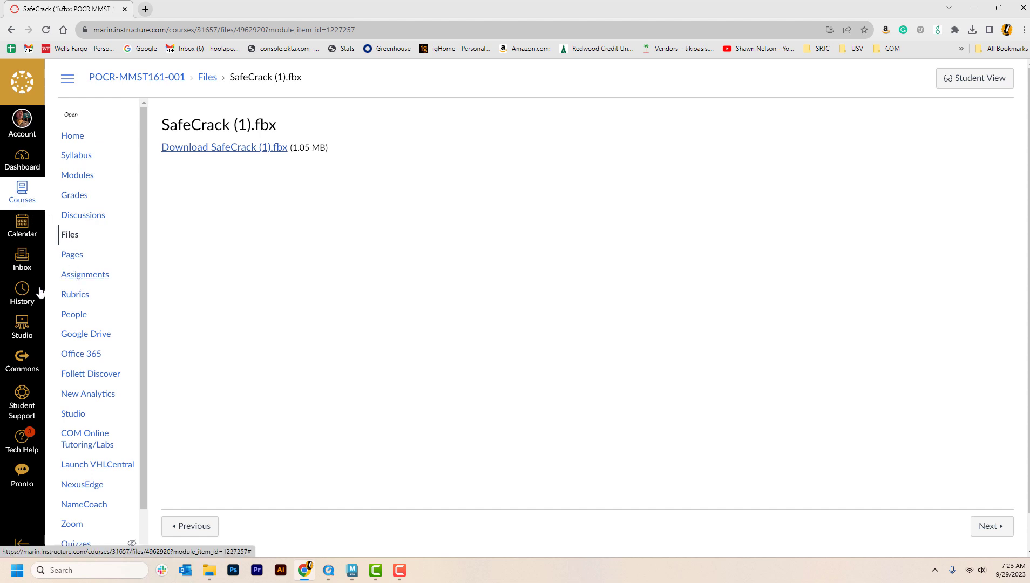
pyautogui.click(78, 176)
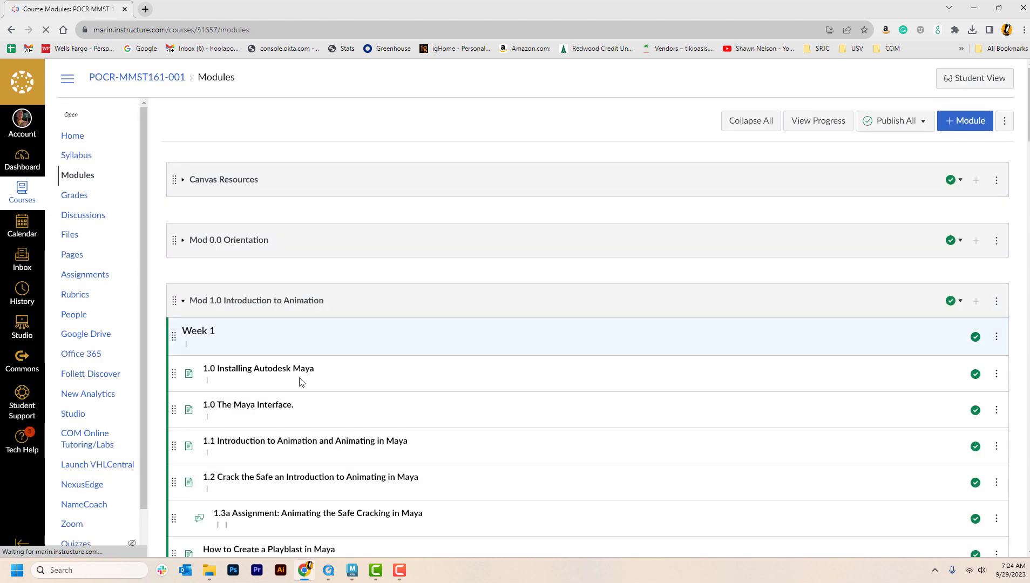
pyautogui.scroll(-5, 448, 415)
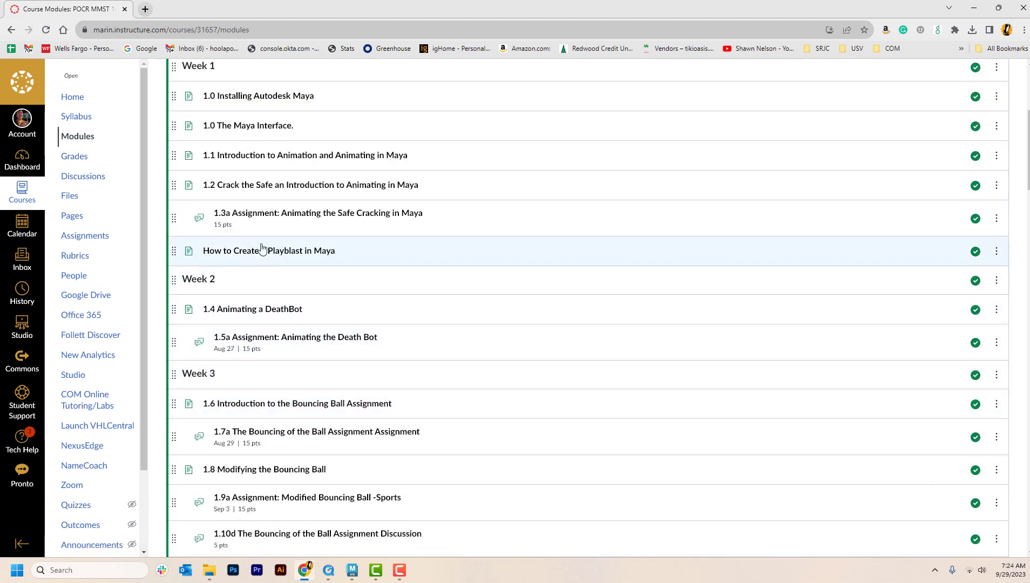
pyautogui.click(338, 216)
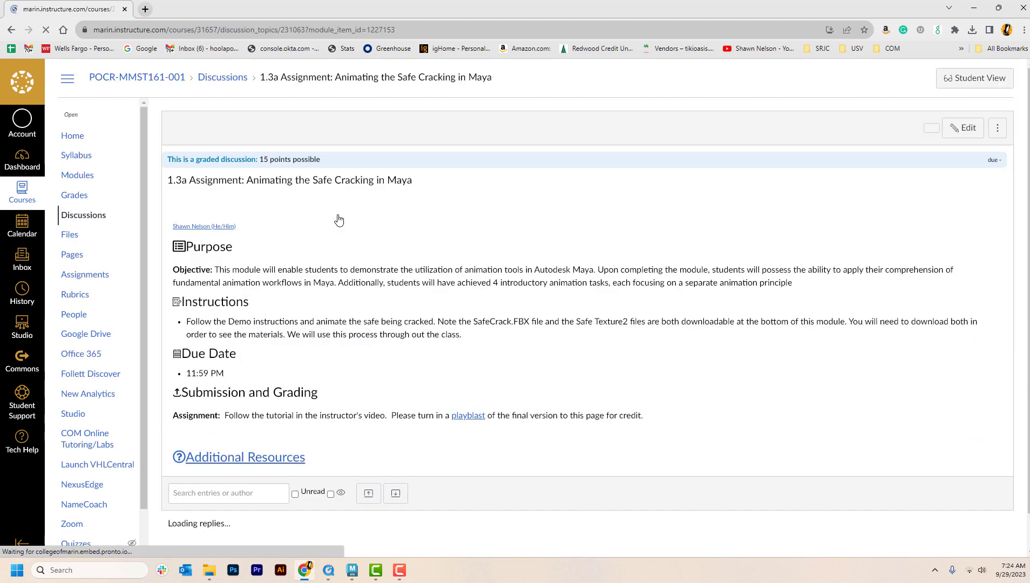
pyautogui.scroll(-1, 571, 336)
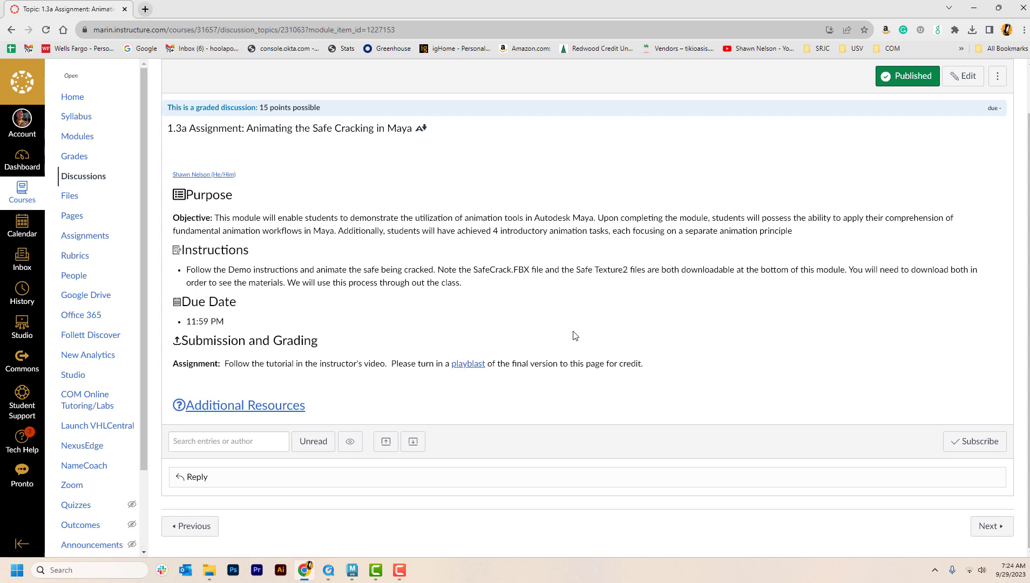
pyautogui.click(221, 477)
pyautogui.scroll(-5, 658, 363)
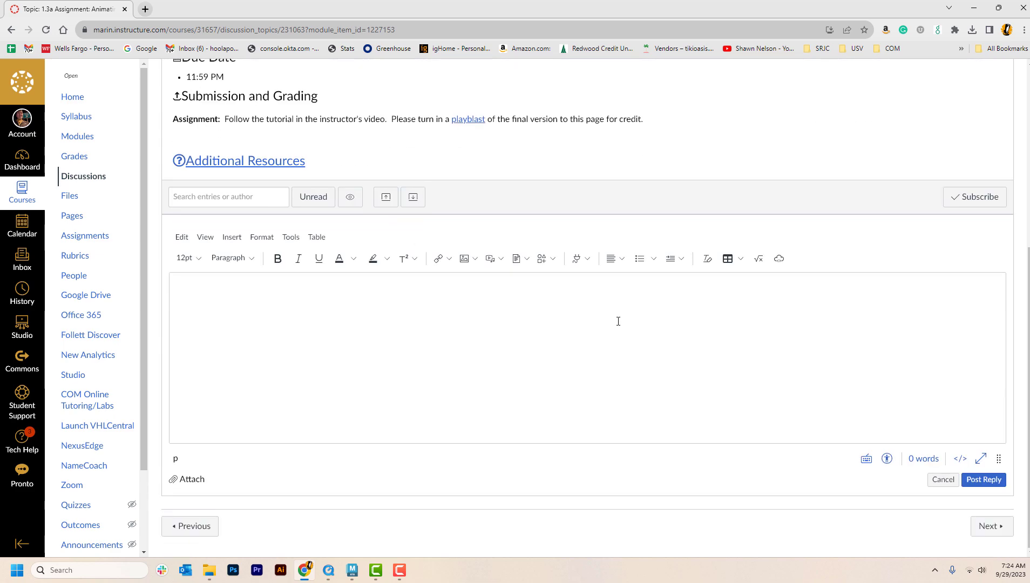
# Step: Upload safecrack assignment.mov through the media embed options and post it as the reply
pyautogui.click(499, 262)
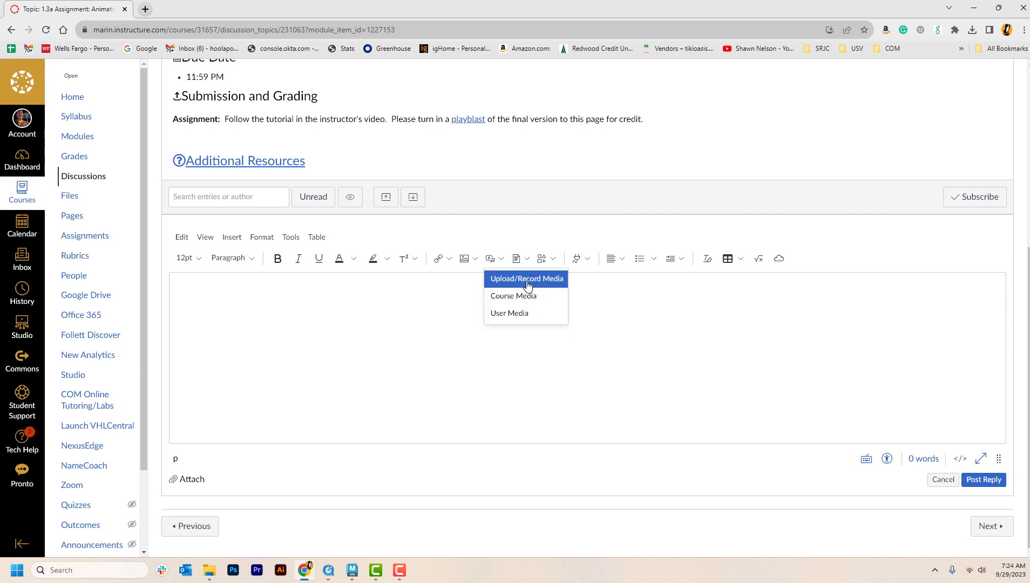
pyautogui.click(524, 315)
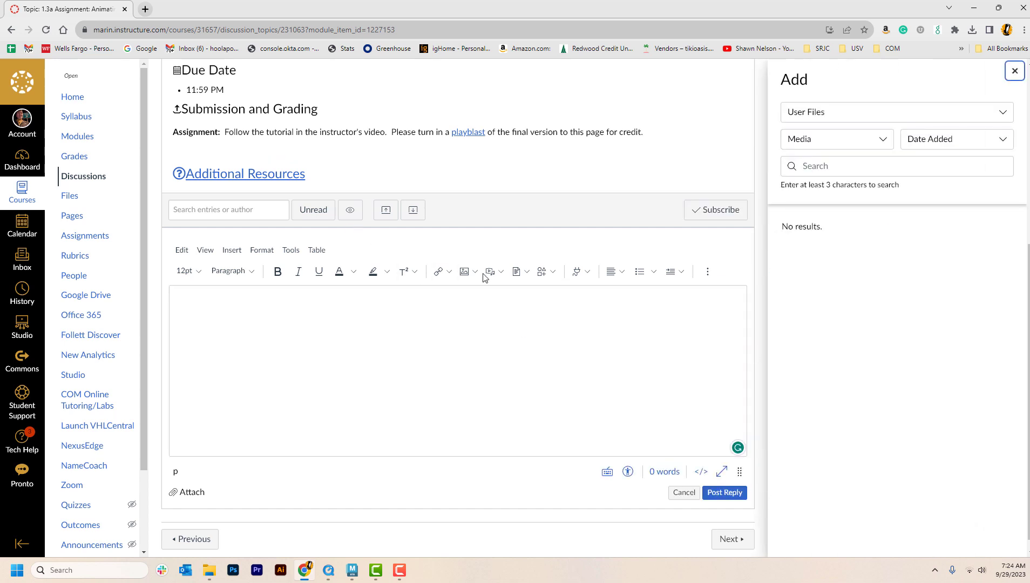
pyautogui.click(504, 274)
pyautogui.click(511, 306)
pyautogui.click(499, 272)
pyautogui.click(512, 294)
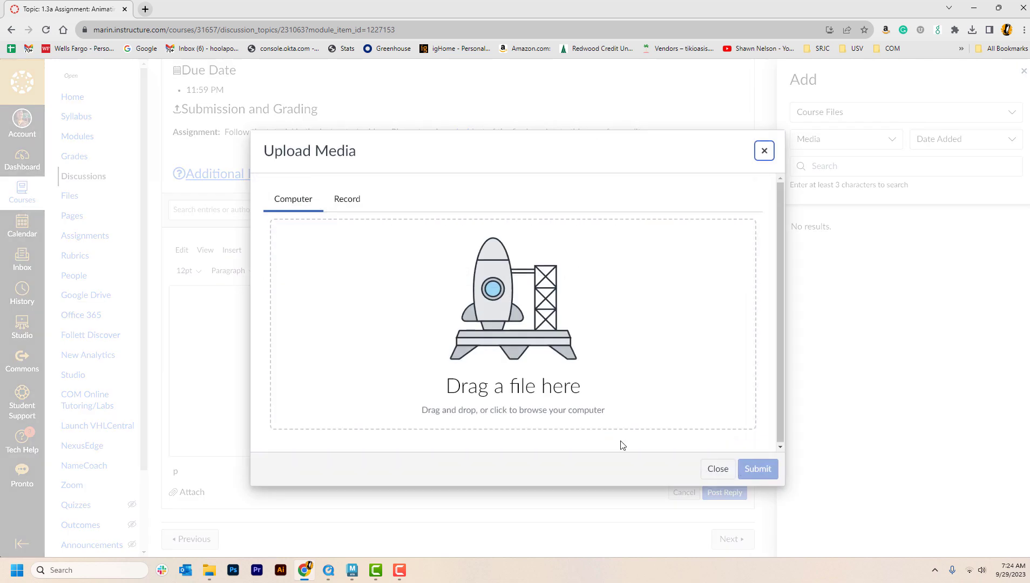
pyautogui.moveTo(1029, 327); pyautogui.dragTo(659, 326)
pyautogui.click(757, 527)
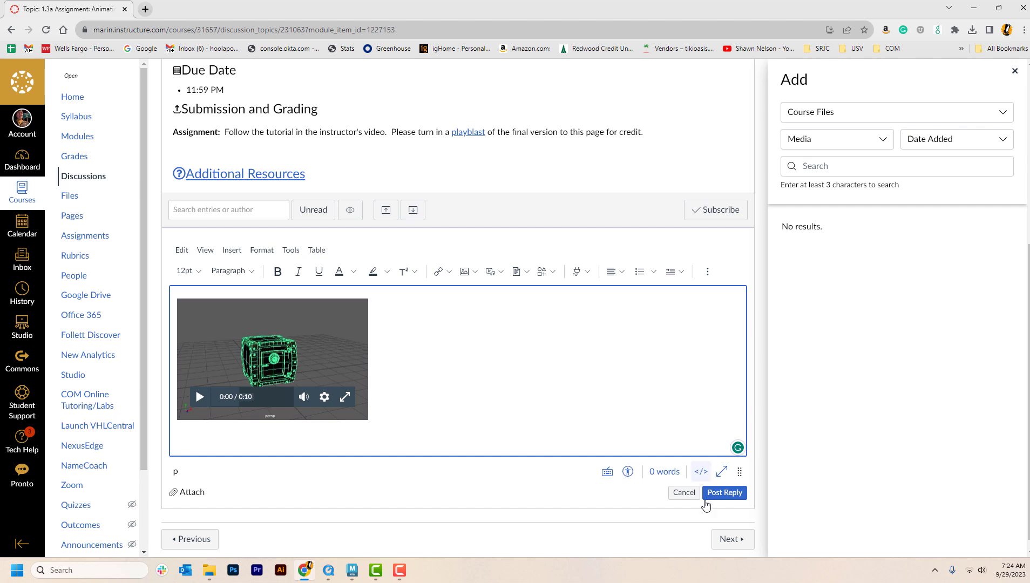
pyautogui.click(725, 493)
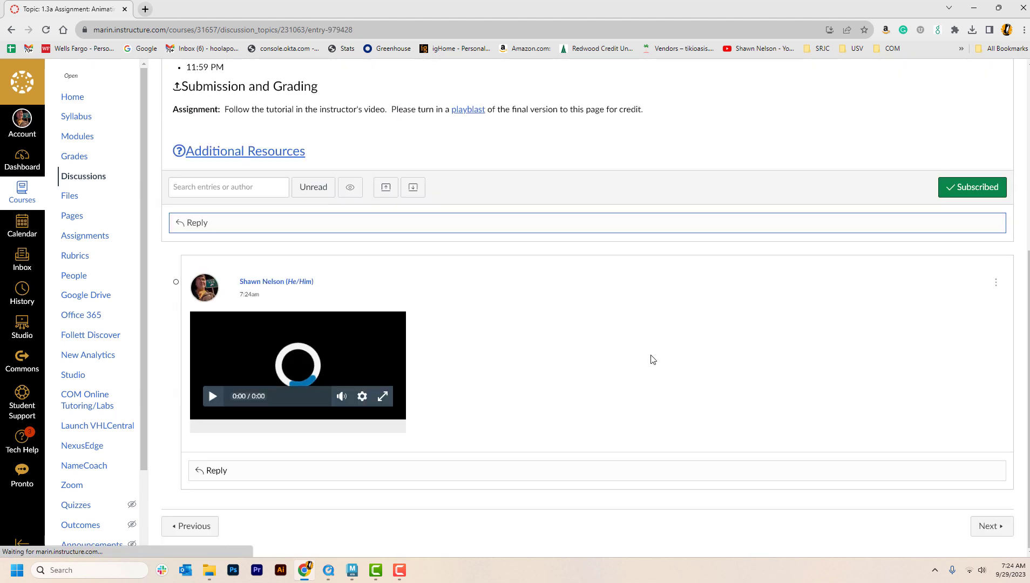
# Step: Play and pause the posted safe-cracking video, then start another empty reply
pyautogui.click(213, 410)
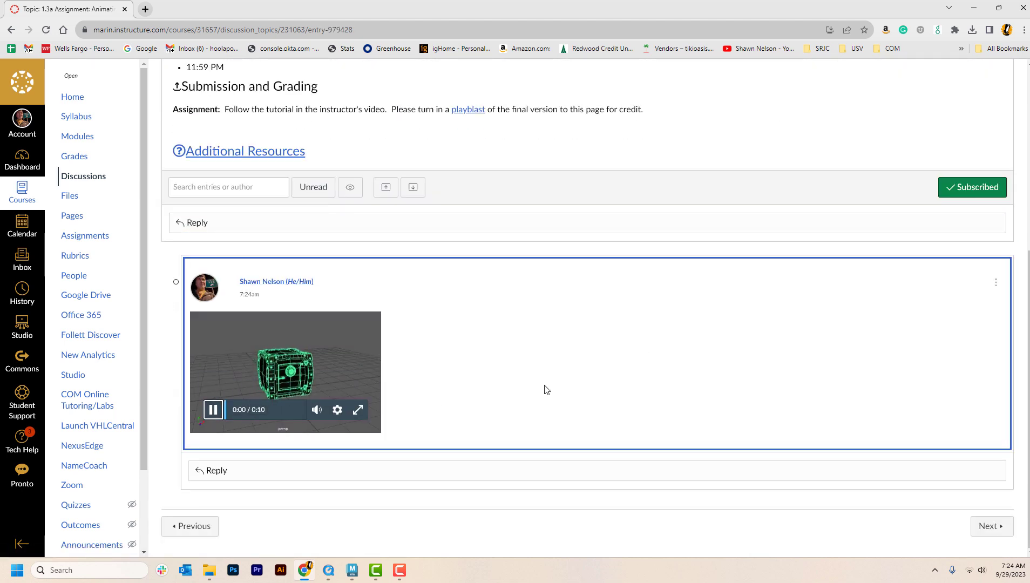
pyautogui.click(213, 410)
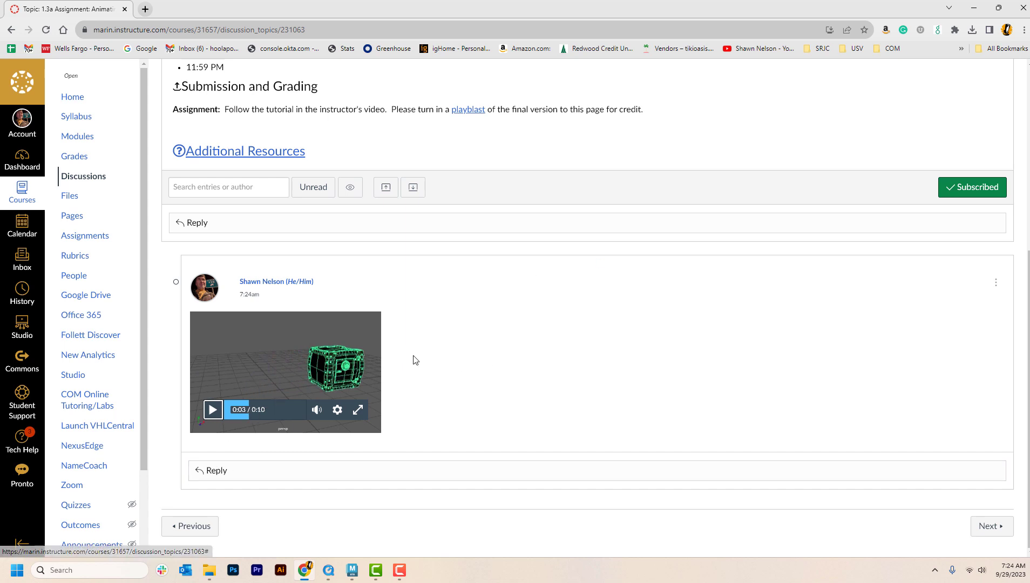
pyautogui.click(189, 223)
pyautogui.scroll(-4, 402, 397)
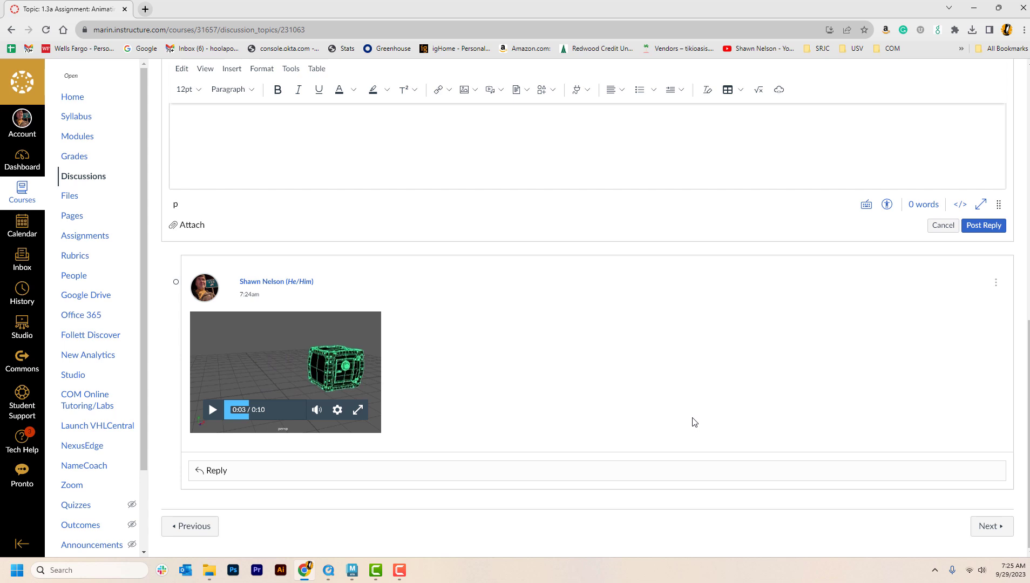
# Step: Back in Maya, review the Playblast Options (qt, H.264, quality 45) from the time slider and close them
pyautogui.click(352, 570)
pyautogui.rightClick(459, 497)
pyautogui.click(571, 491)
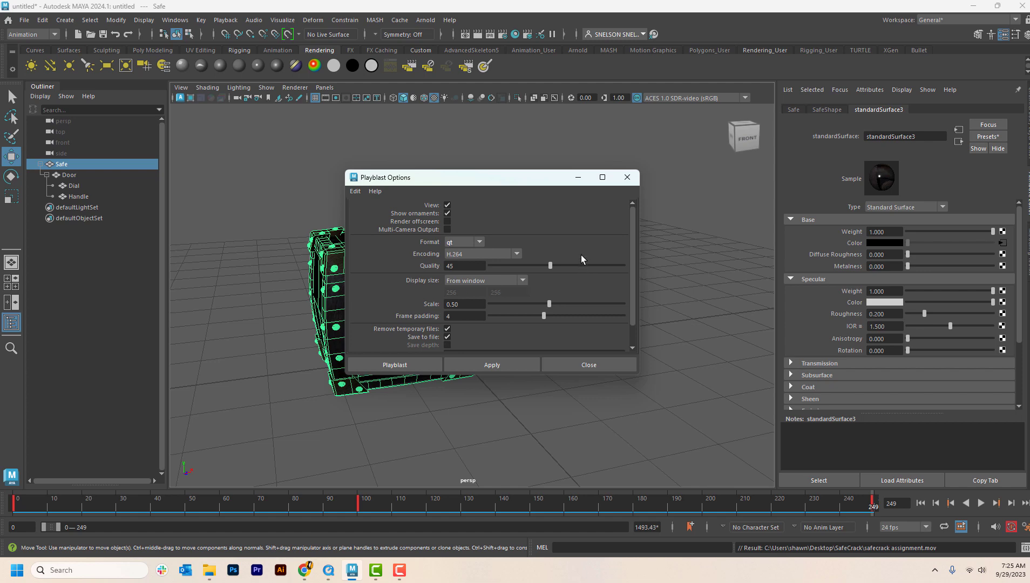
pyautogui.click(630, 179)
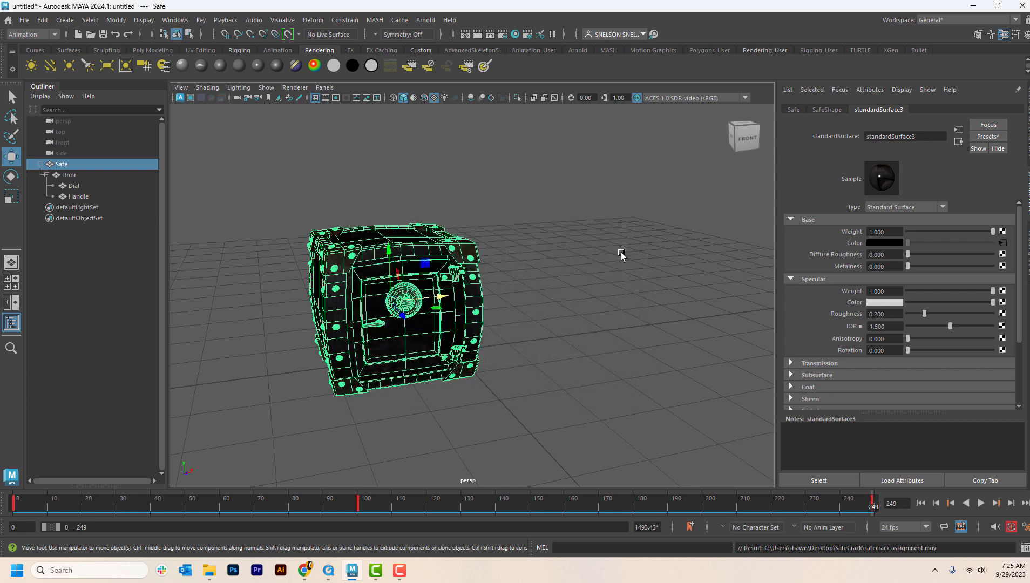